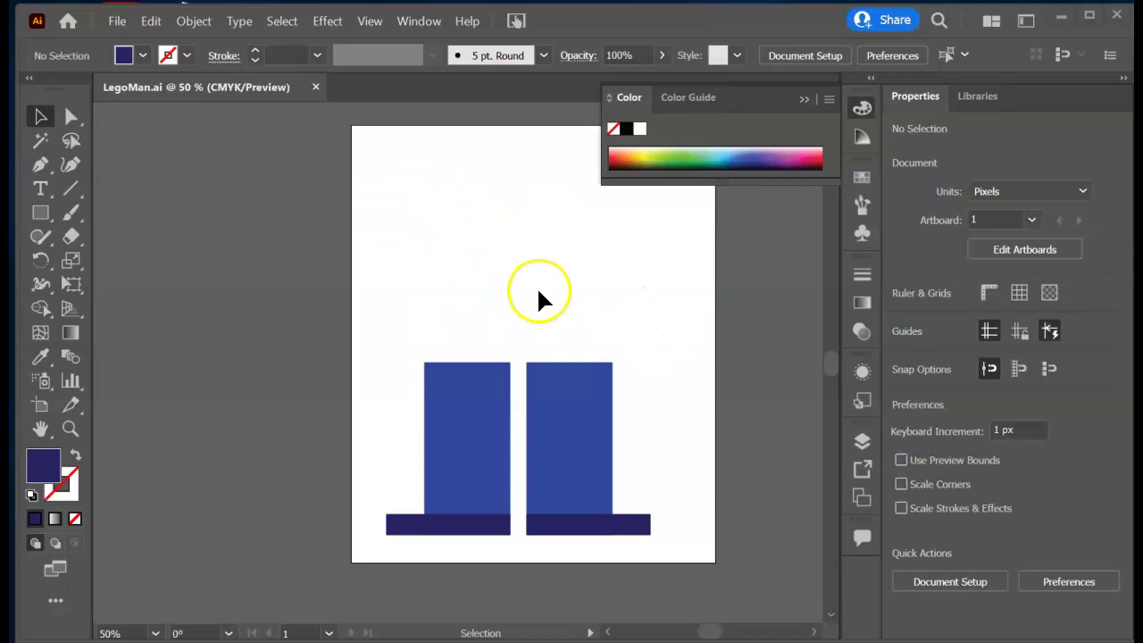
# - Draw a wide navy rectangle above the two blue legs with the Rectangle tool
pyautogui.click(40, 216)
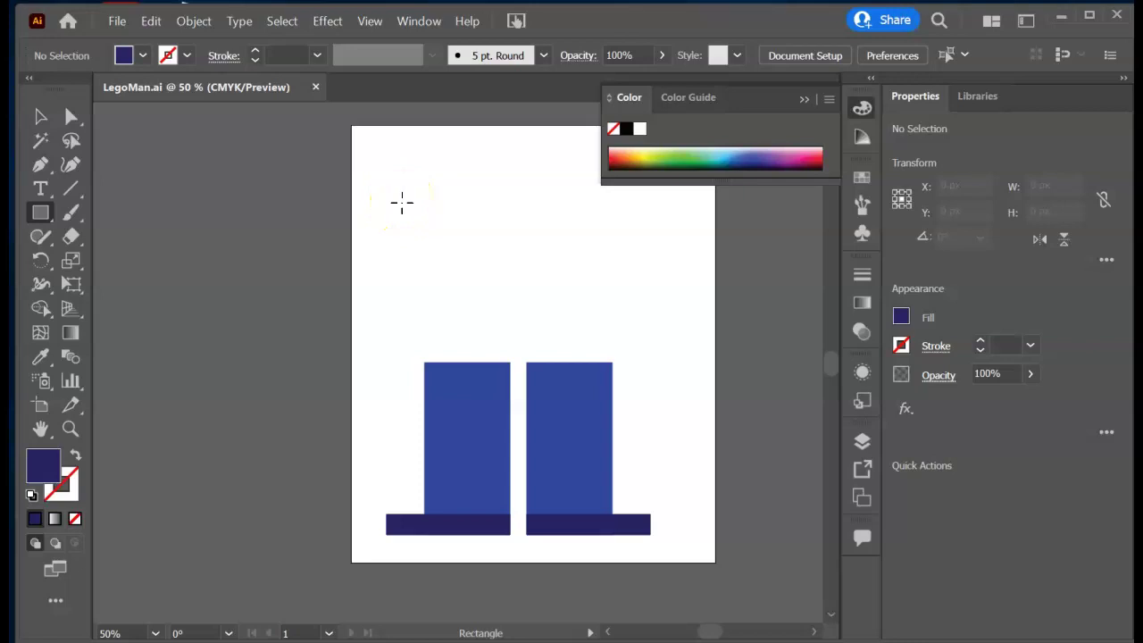
pyautogui.moveTo(401, 203); pyautogui.dragTo(655, 298)
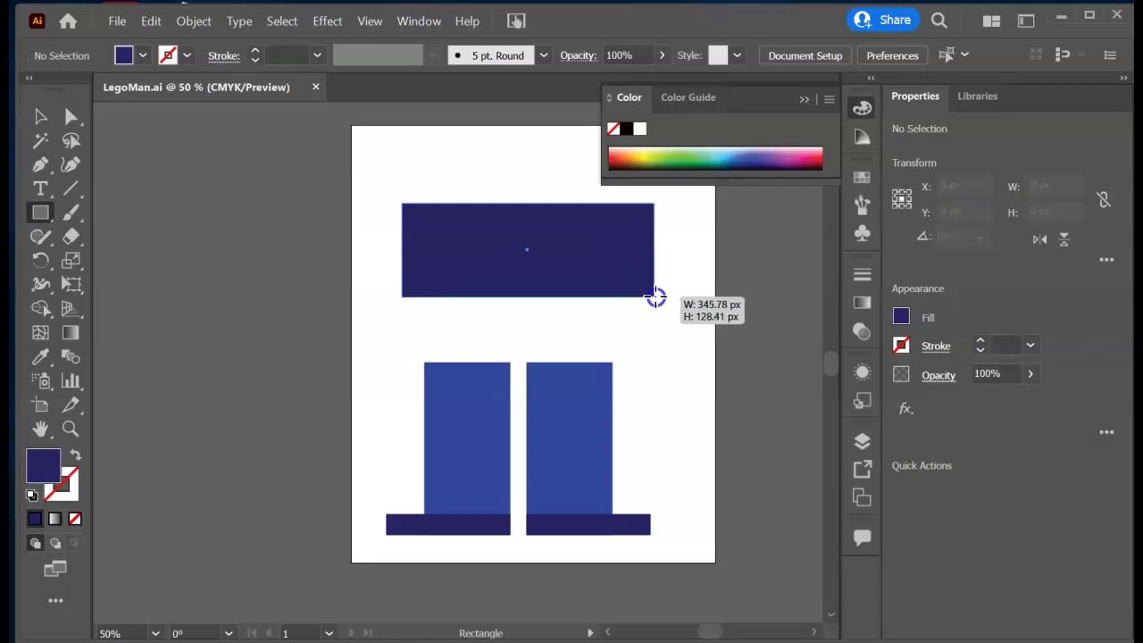
pyautogui.moveTo(655, 299); pyautogui.dragTo(655, 297)
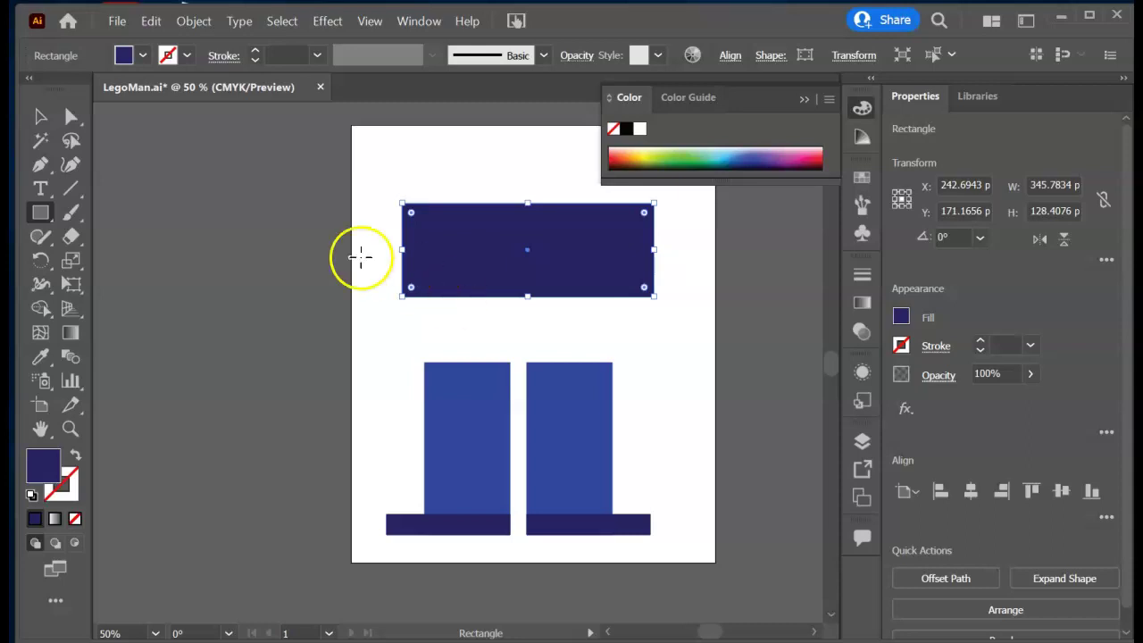
pyautogui.click(42, 217)
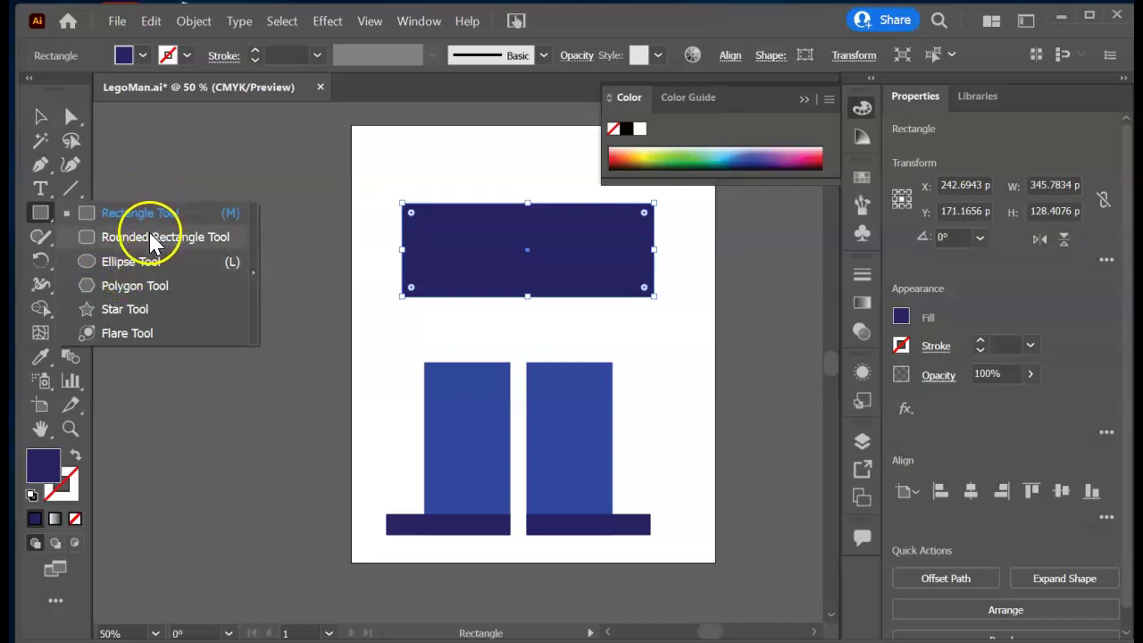
# - Draw a small navy rounded rectangle over the block's bottom centre, adjusting its corner radius
pyautogui.click(152, 236)
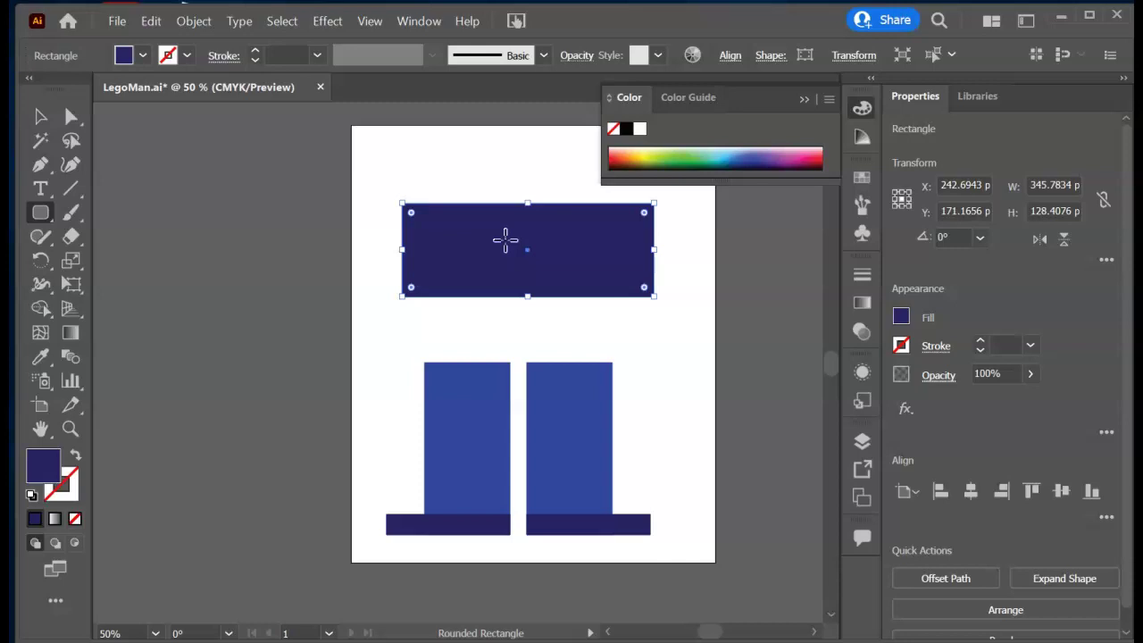
pyautogui.moveTo(505, 240)
pyautogui.mouseDown()
pyautogui.moveTo(550, 319)
pyautogui.moveTo(561, 317)
pyautogui.mouseUp()
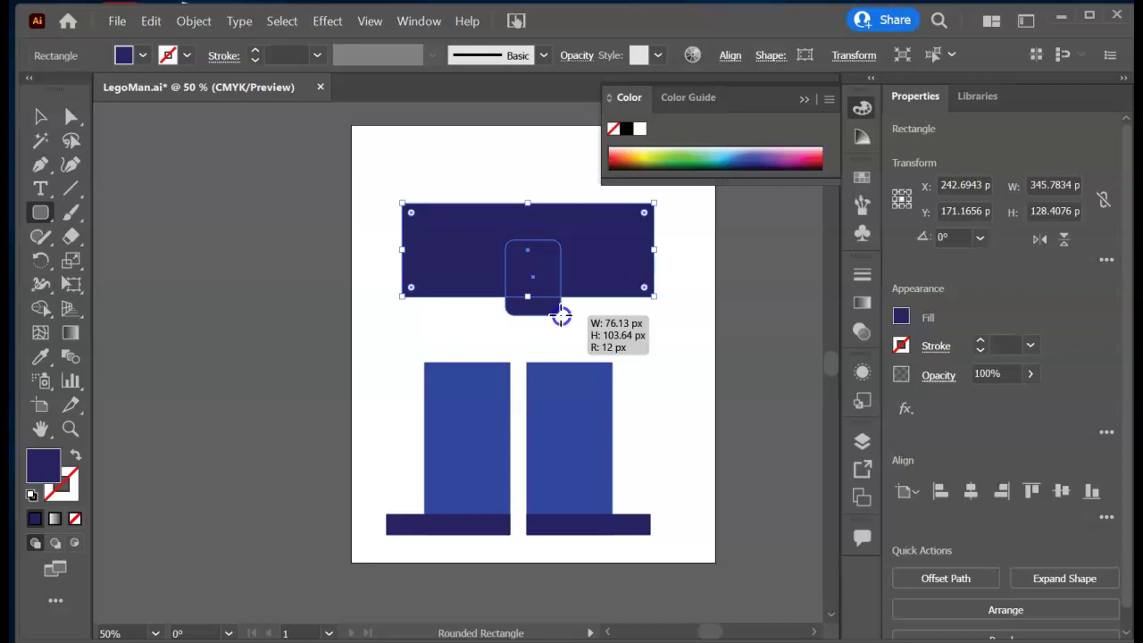
pyautogui.press('Up')
pyautogui.press('Up')
pyautogui.press('Up')
pyautogui.press('Up')
pyautogui.press('Up')
pyautogui.press('Up')
pyautogui.press('Up')
pyautogui.press('Up')
pyautogui.press('Up')
pyautogui.press('Up')
pyautogui.press('Down')
pyautogui.press('Down')
pyautogui.press('Down')
pyautogui.press('Down')
pyautogui.press('Down')
pyautogui.press('Down')
pyautogui.press('Down')
pyautogui.press('Down')
pyautogui.press('Down')
pyautogui.press('Down')
pyautogui.press('Down')
pyautogui.press('Up')
pyautogui.press('Up')
pyautogui.moveTo(561, 316); pyautogui.dragTo(560, 315)
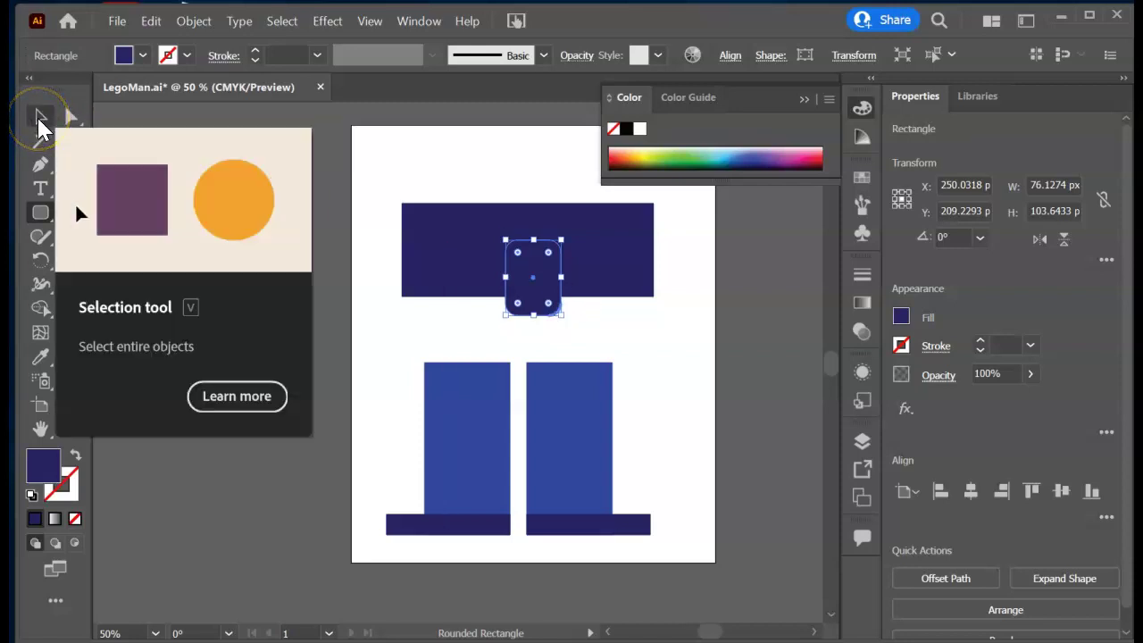
# - Centre the rounded rectangle under the navy block using smart guides
pyautogui.click(40, 117)
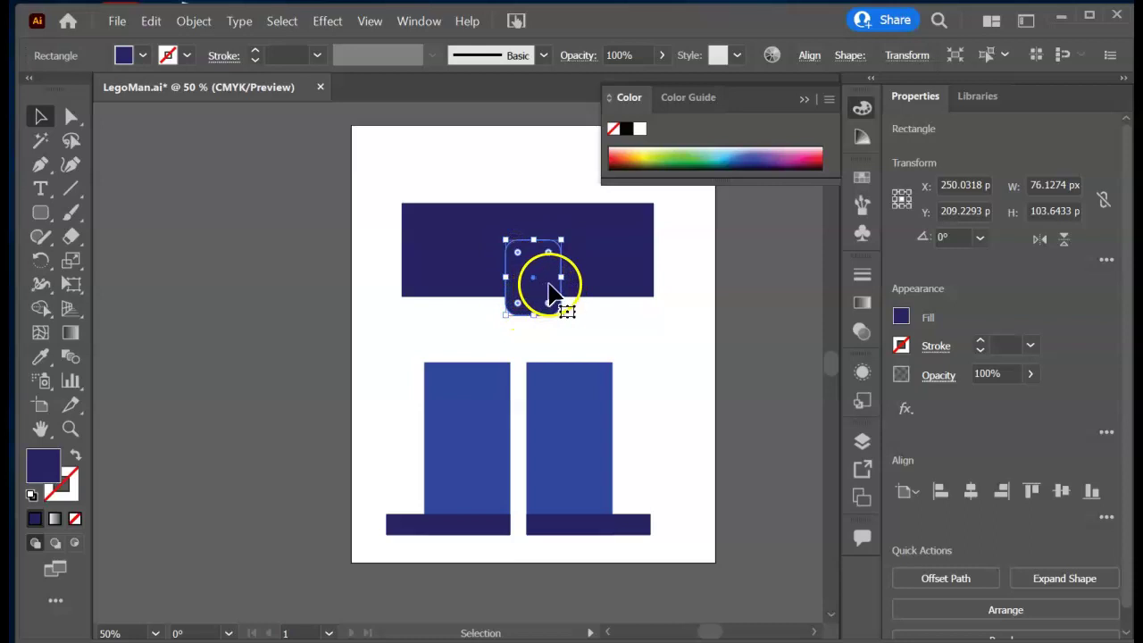
pyautogui.moveTo(544, 284); pyautogui.dragTo(544, 276)
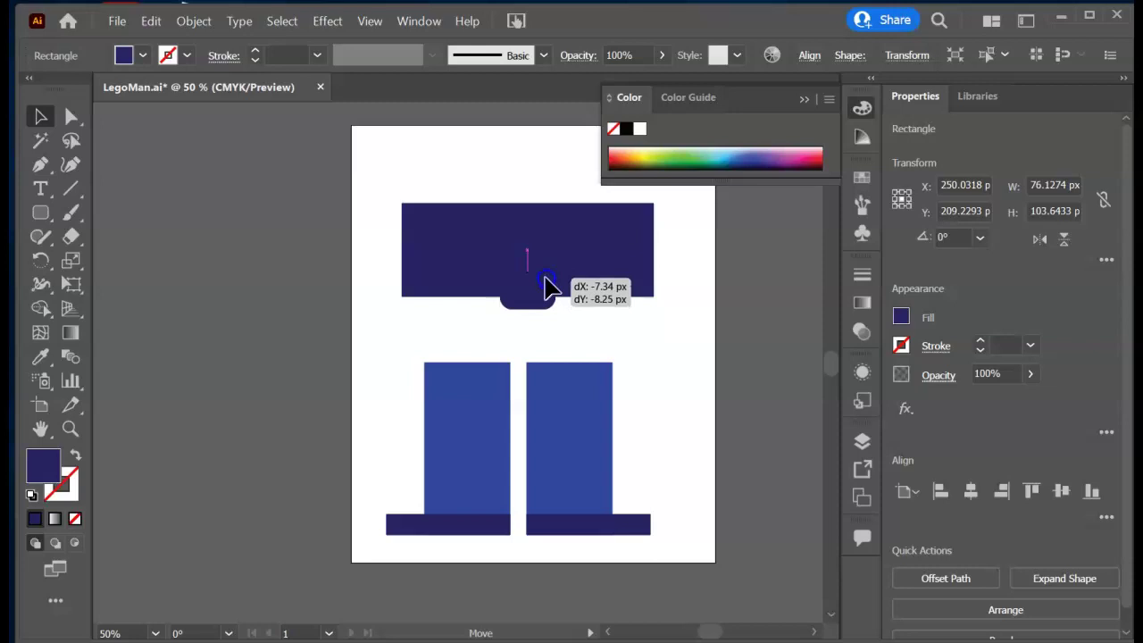
pyautogui.moveTo(545, 277); pyautogui.dragTo(545, 278)
pyautogui.click(633, 323)
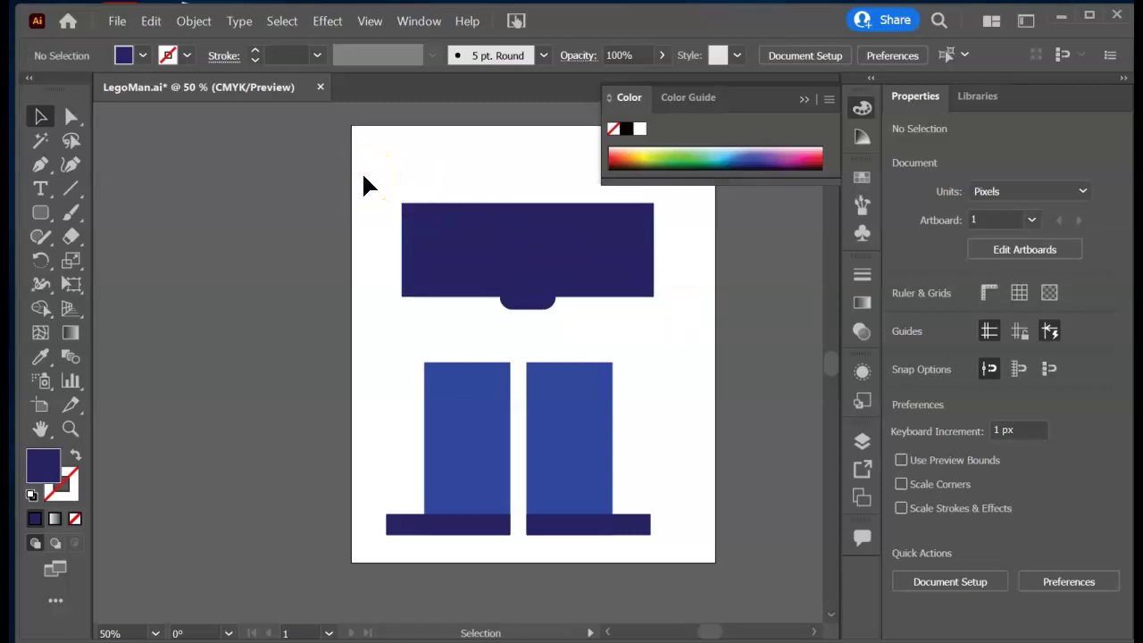
# - Give the navy block and rounded tab a temporary 7 pt magenta stroke
pyautogui.moveTo(362, 171); pyautogui.dragTo(555, 293)
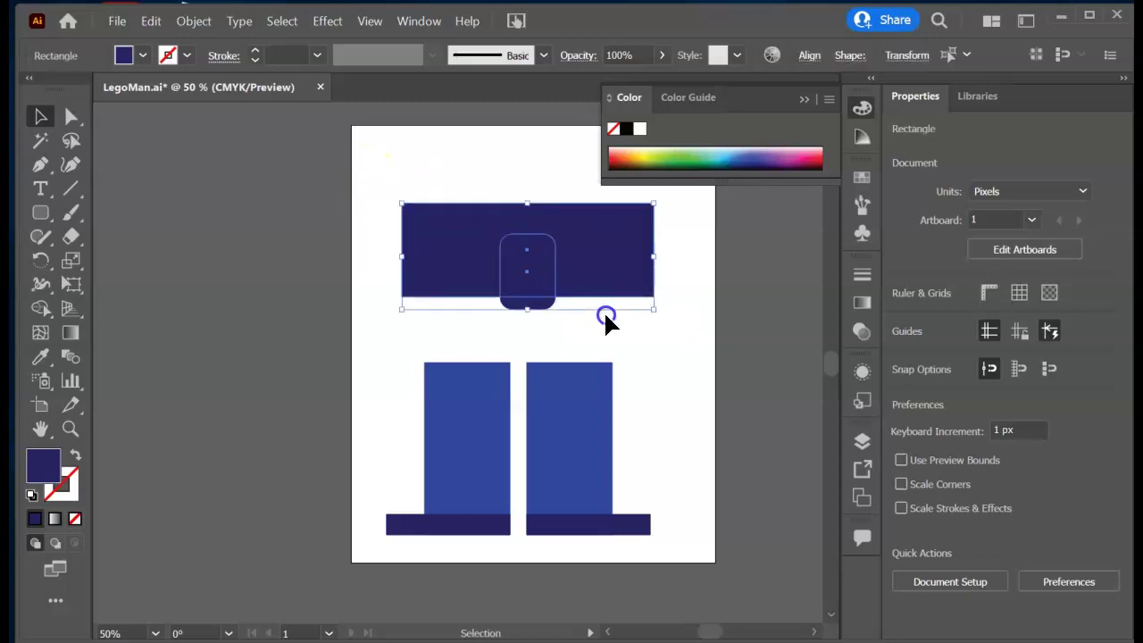
pyautogui.click(187, 56)
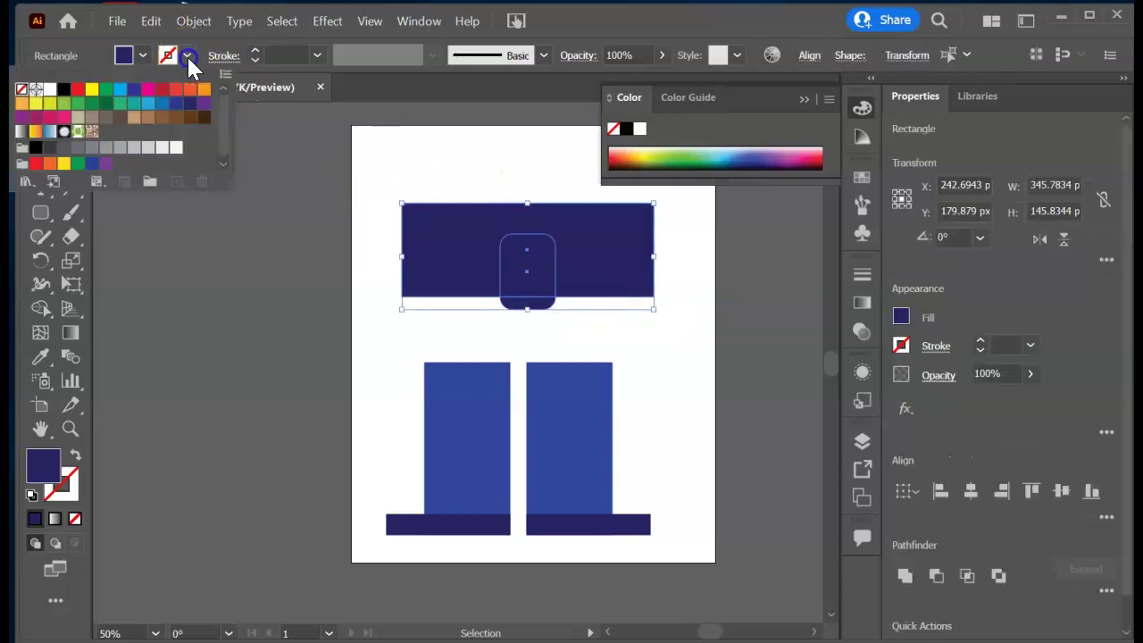
pyautogui.click(147, 91)
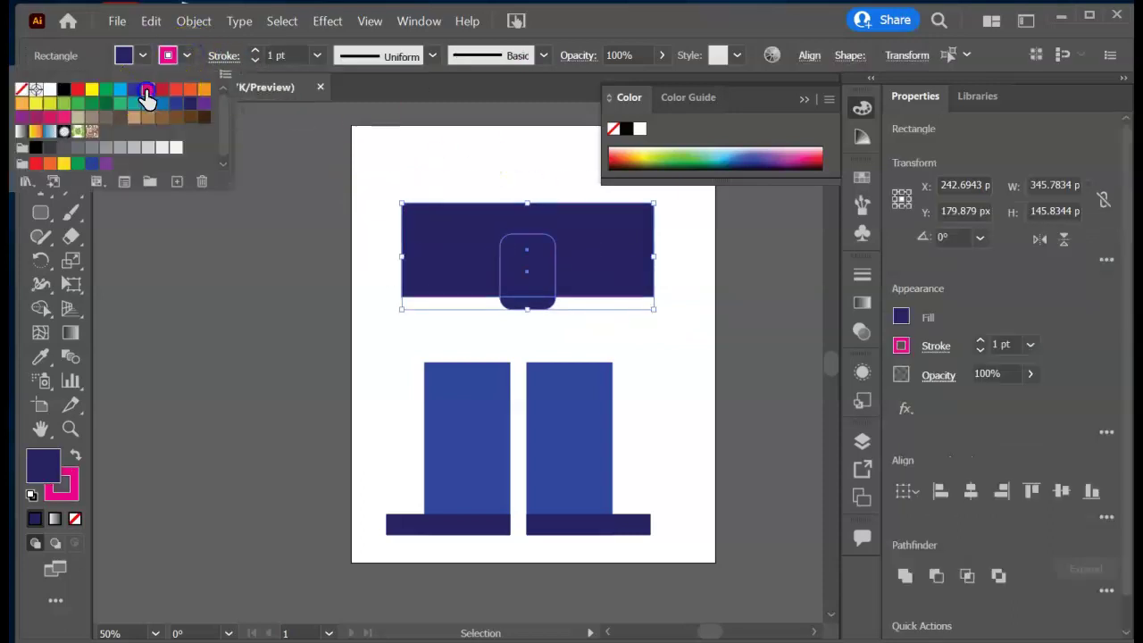
pyautogui.click(257, 42)
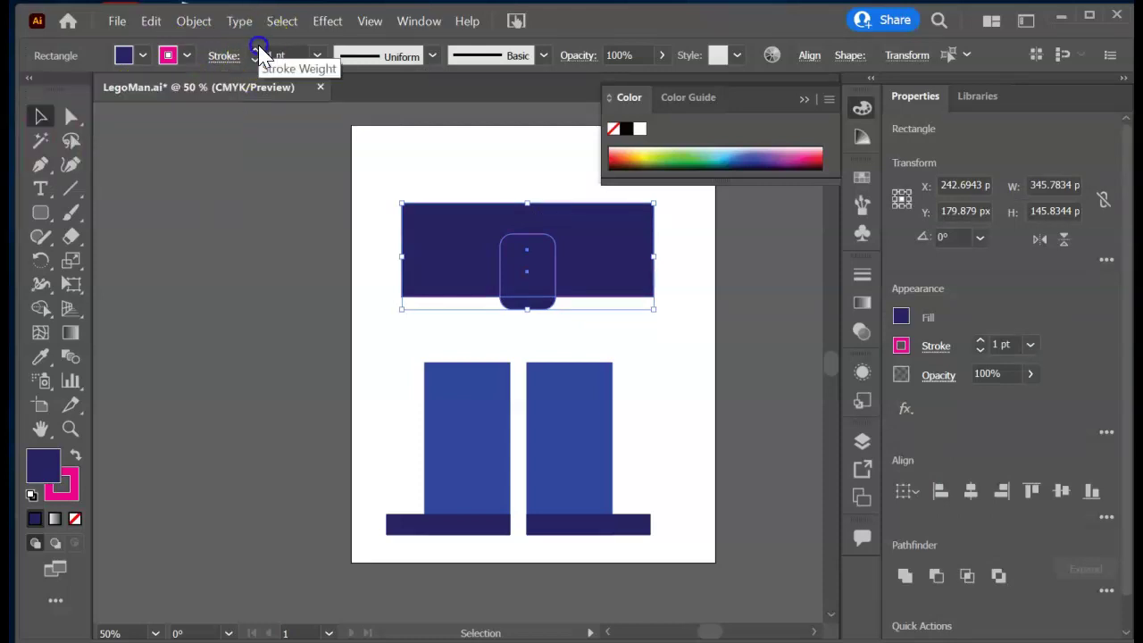
pyautogui.click(254, 50)
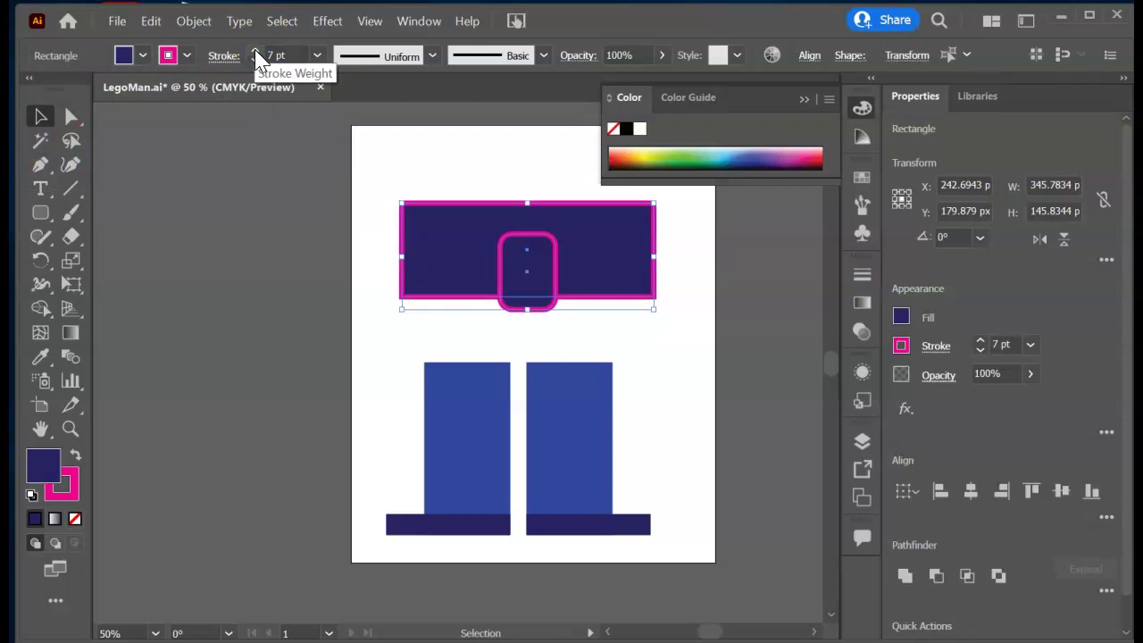
# - Reselect both shapes and merge them with Pathfinder Unite
pyautogui.click(451, 148)
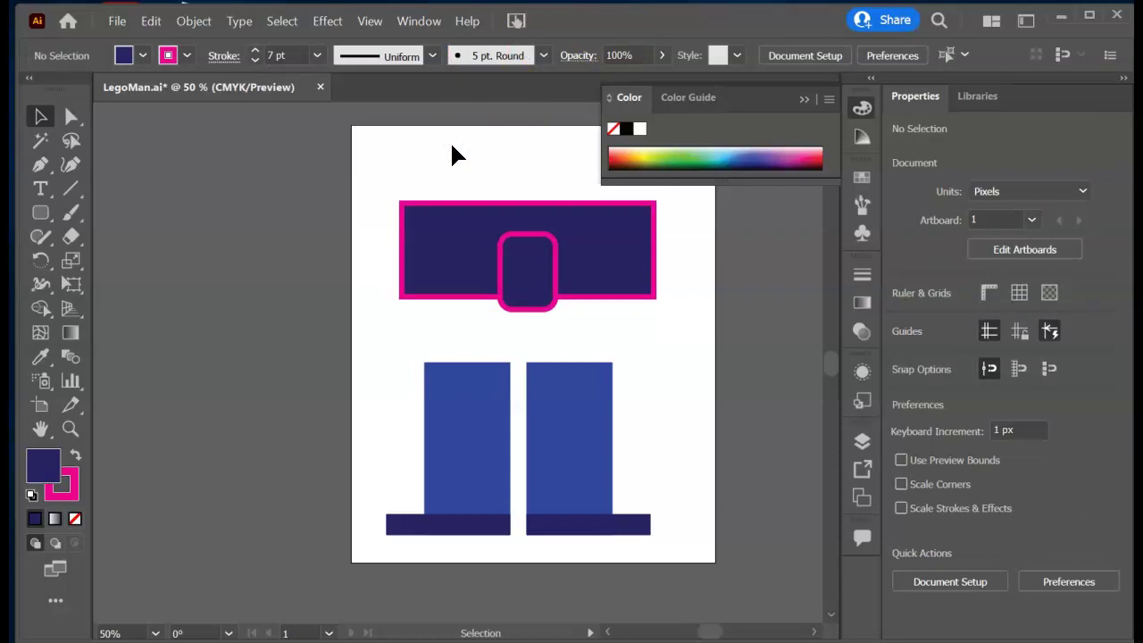
pyautogui.click(390, 170)
pyautogui.rightClick(364, 176)
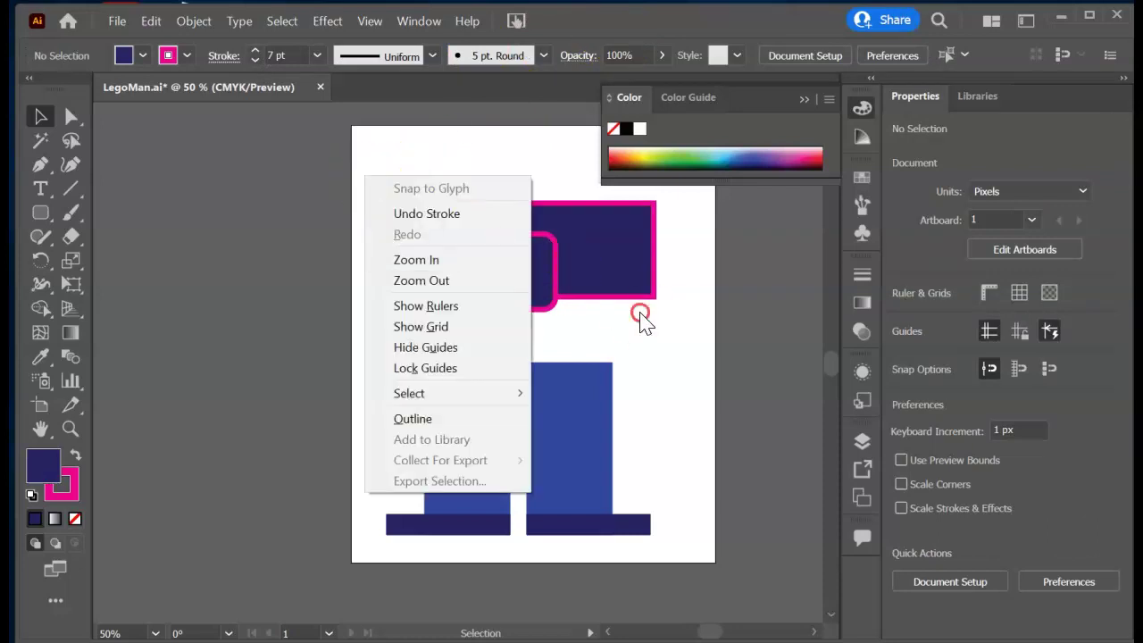
pyautogui.click(641, 317)
pyautogui.click(449, 225)
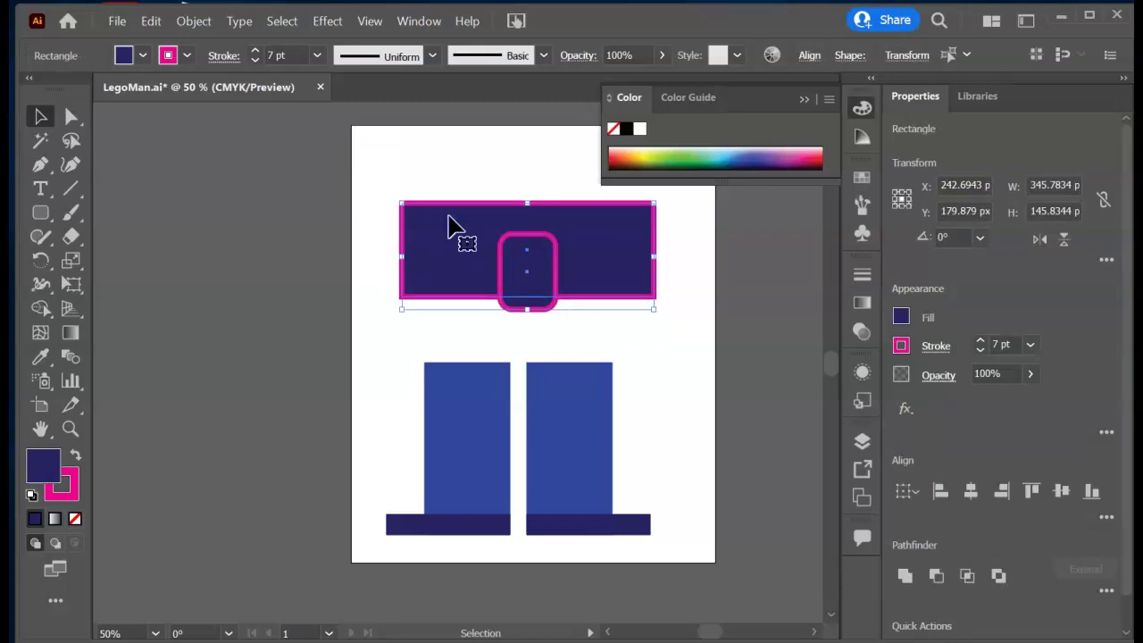
pyautogui.moveTo(1128, 534)
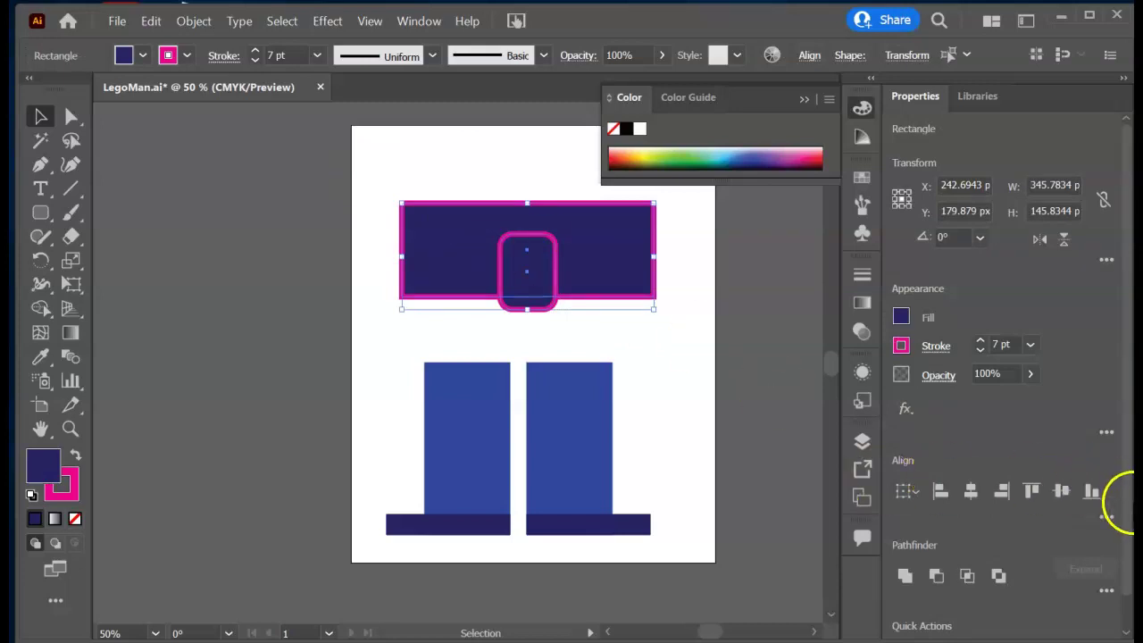
pyautogui.moveTo(1128, 534); pyautogui.dragTo(1115, 556)
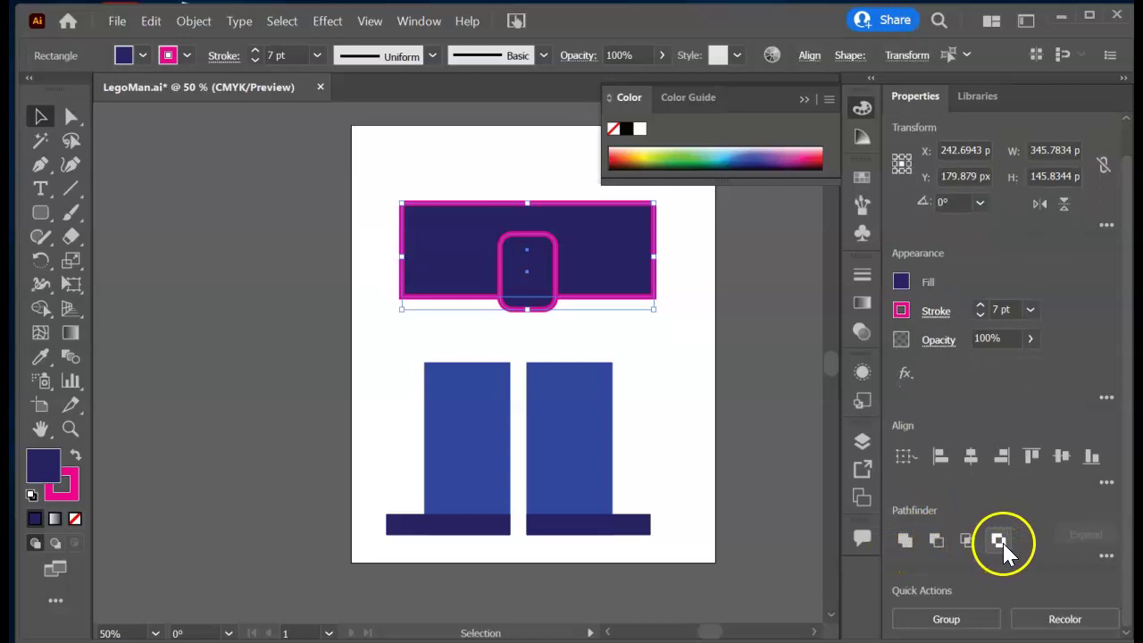
pyautogui.click(908, 542)
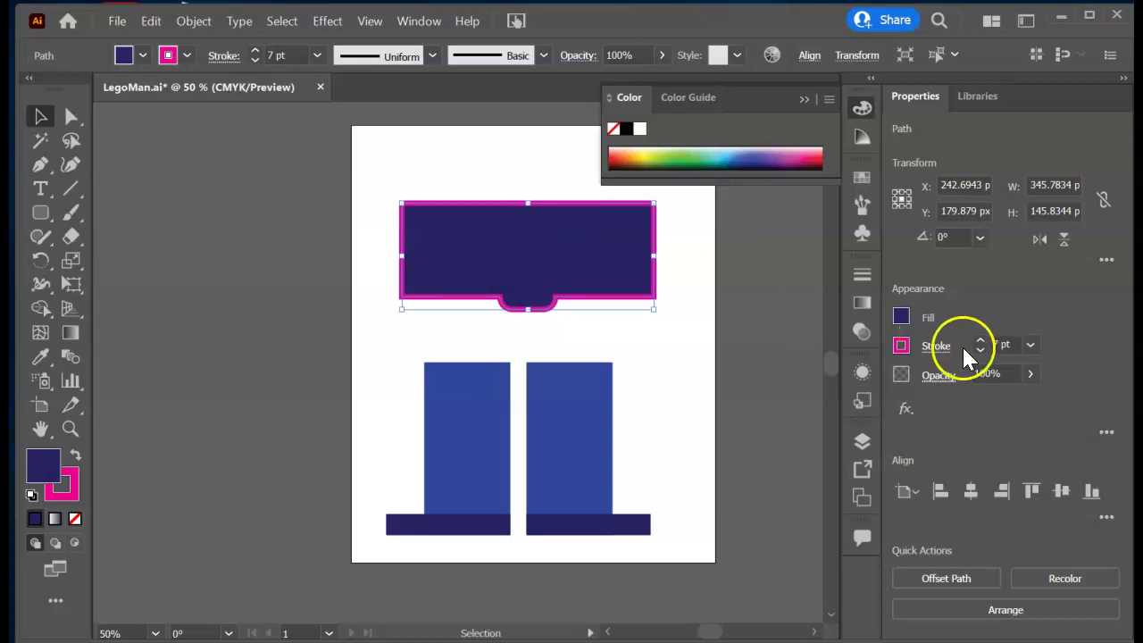
# - Set the merged shape's stroke to None
pyautogui.click(901, 346)
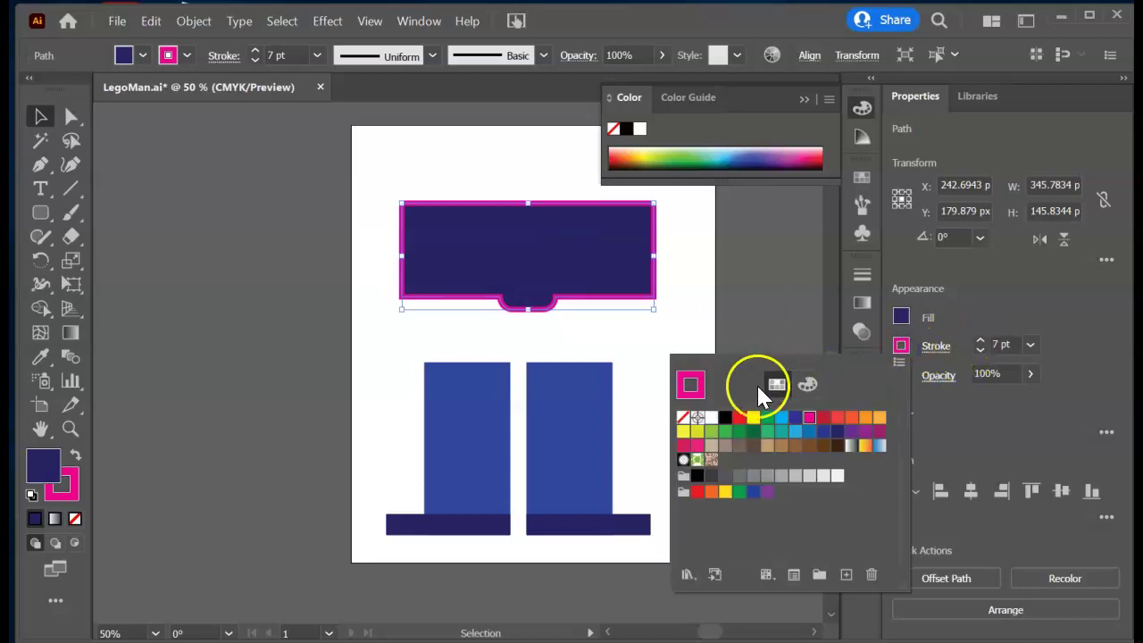
pyautogui.click(683, 417)
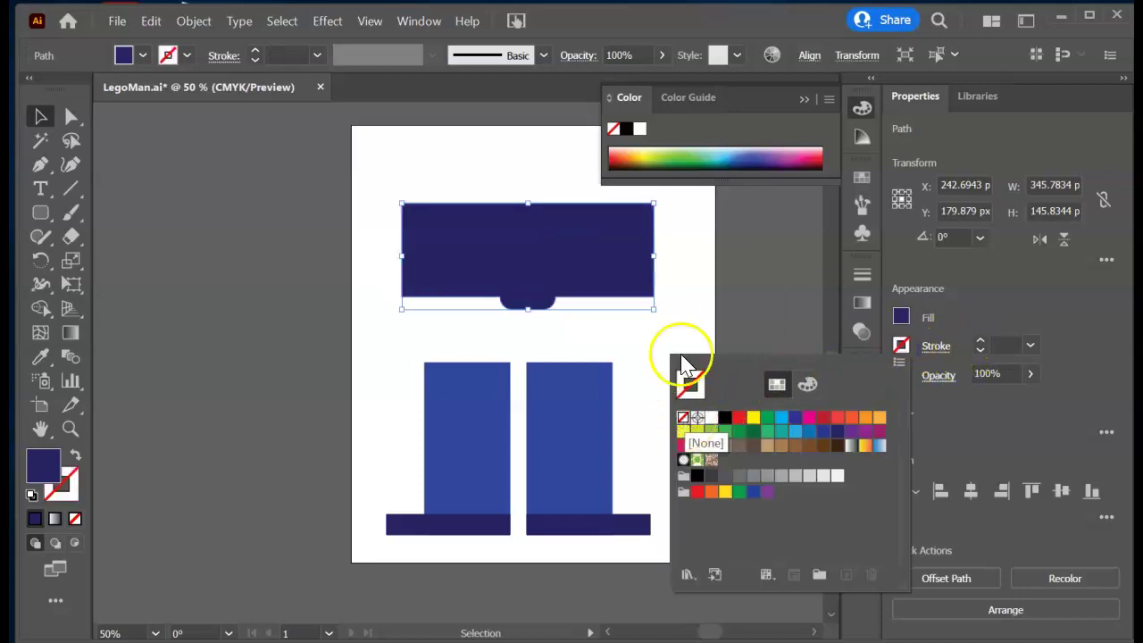
pyautogui.click(694, 277)
pyautogui.click(691, 268)
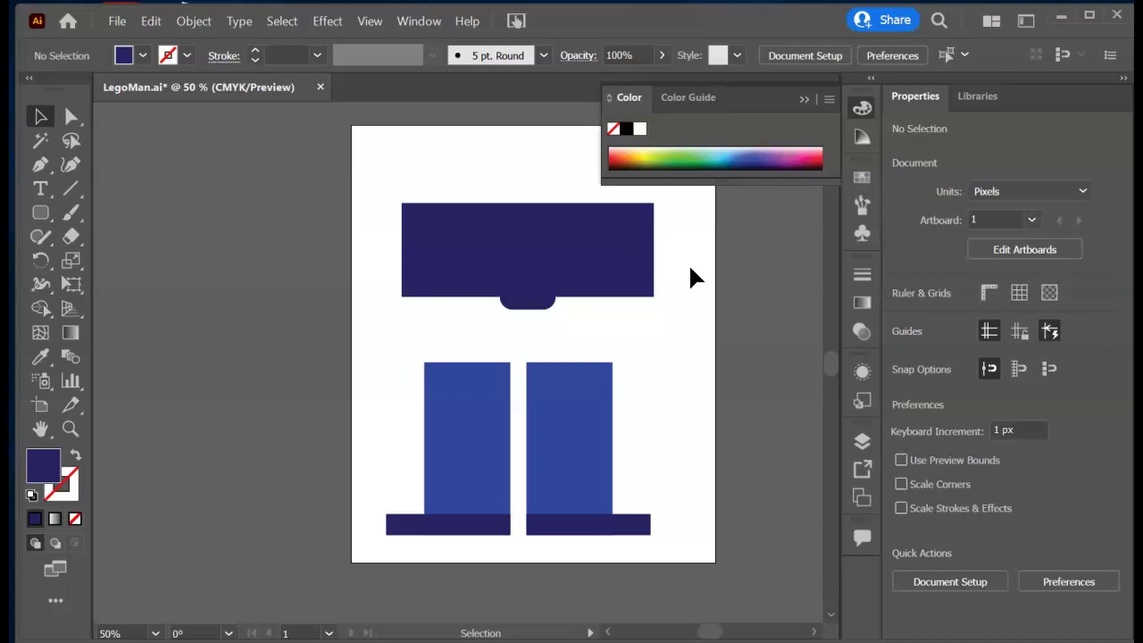
# - Narrow the grouped legs and shoes and move them under the hip block
pyautogui.moveTo(616, 264); pyautogui.dragTo(605, 345)
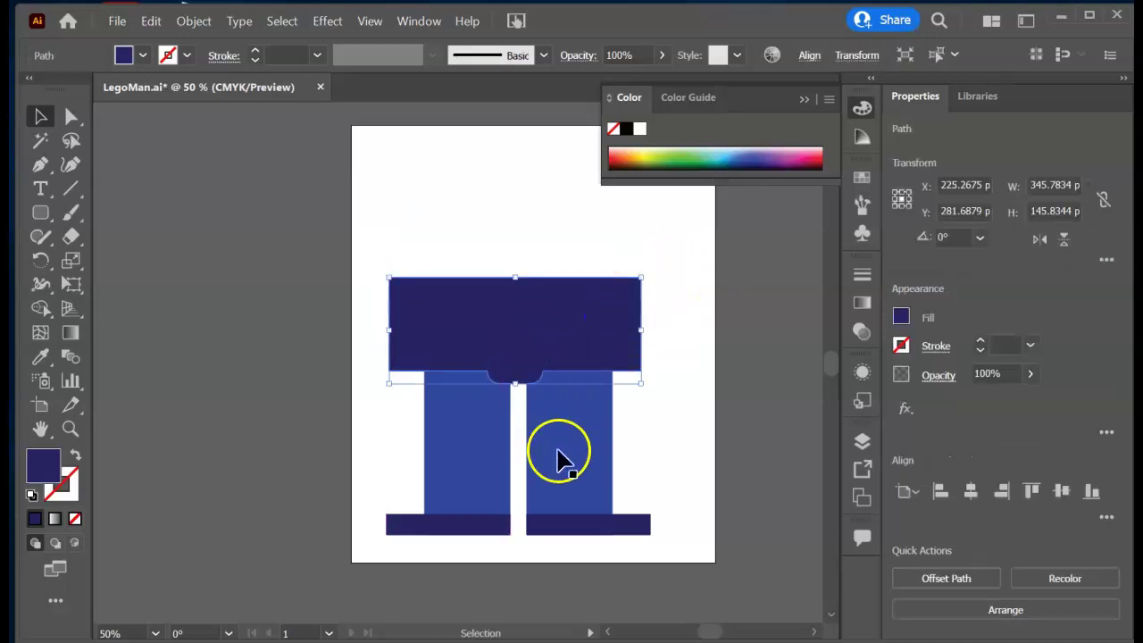
pyautogui.moveTo(596, 337); pyautogui.dragTo(567, 260)
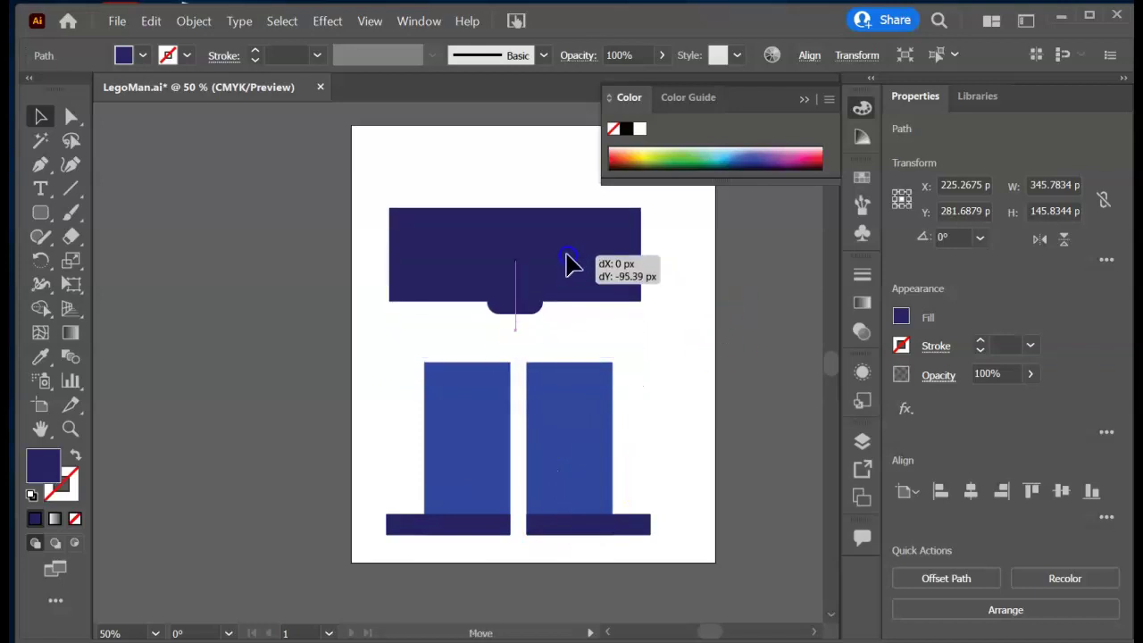
pyautogui.click(350, 433)
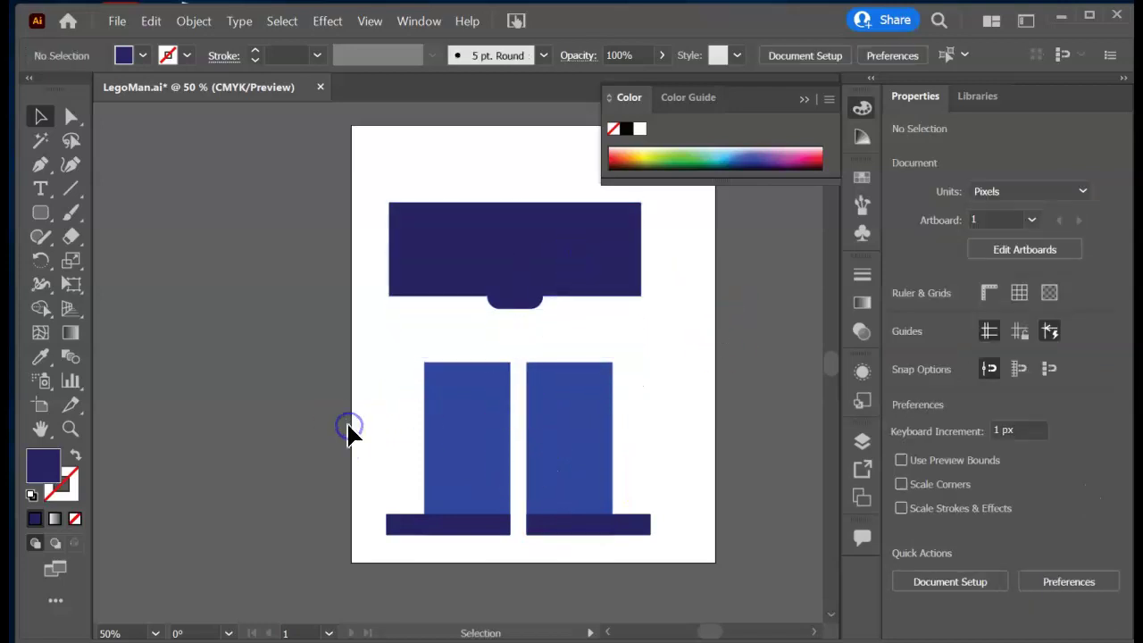
pyautogui.click(556, 533)
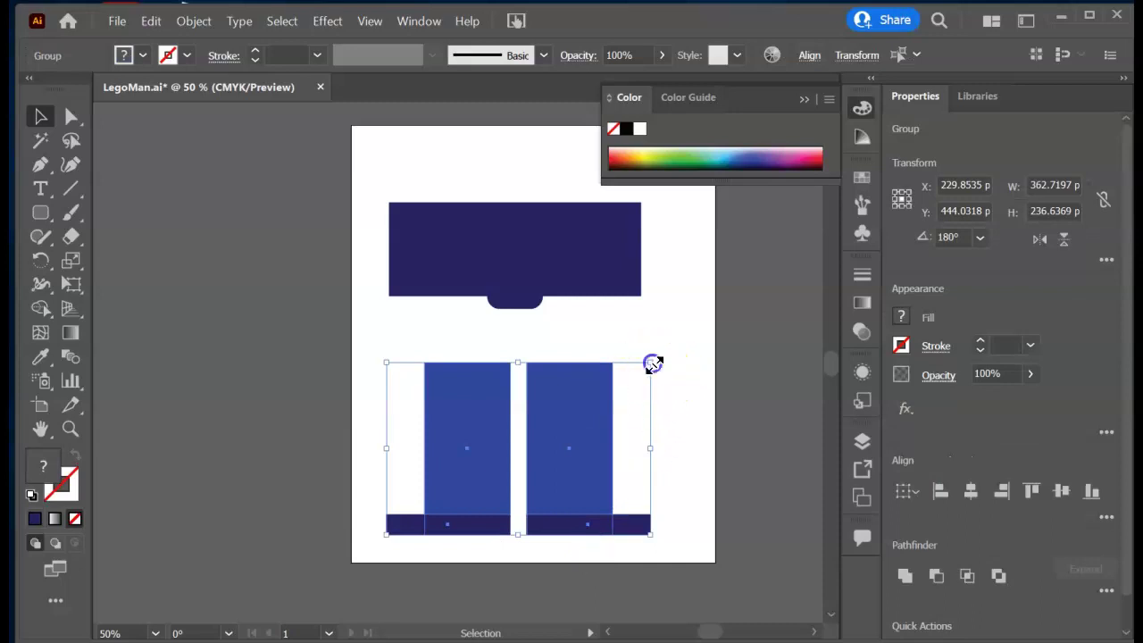
pyautogui.moveTo(653, 364); pyautogui.dragTo(609, 348)
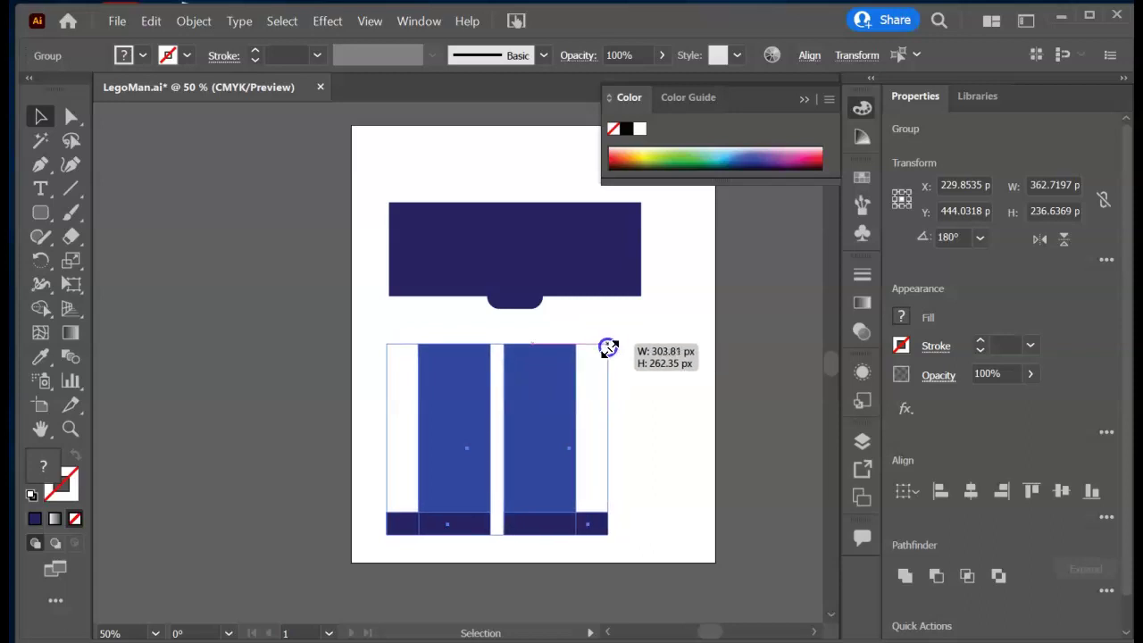
pyautogui.moveTo(609, 348); pyautogui.dragTo(607, 348)
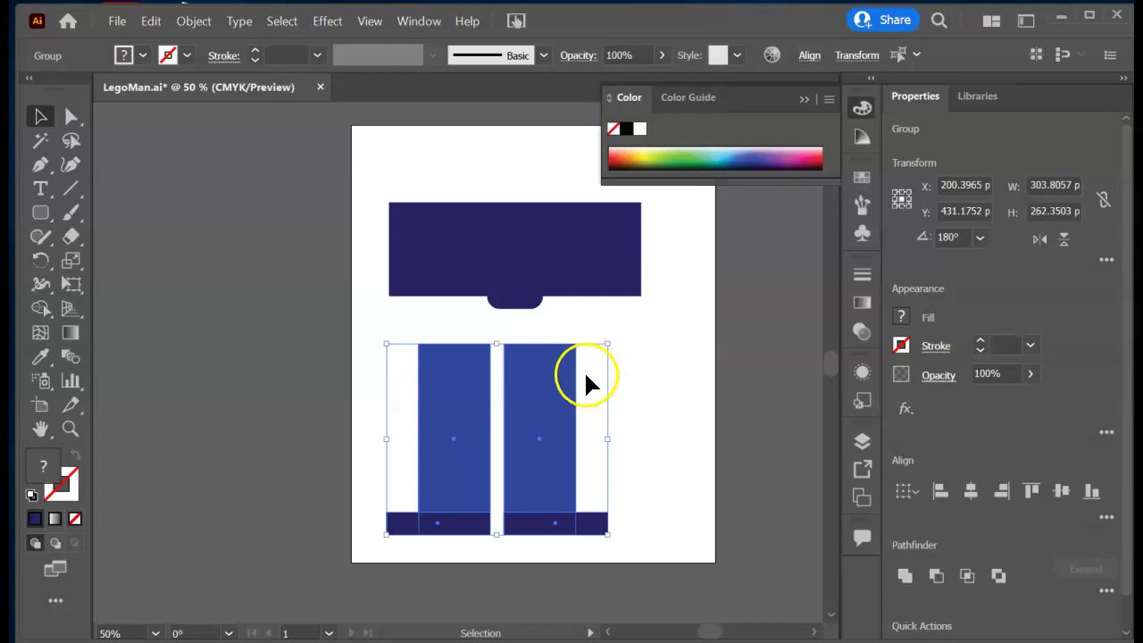
pyautogui.moveTo(562, 397); pyautogui.dragTo(595, 412)
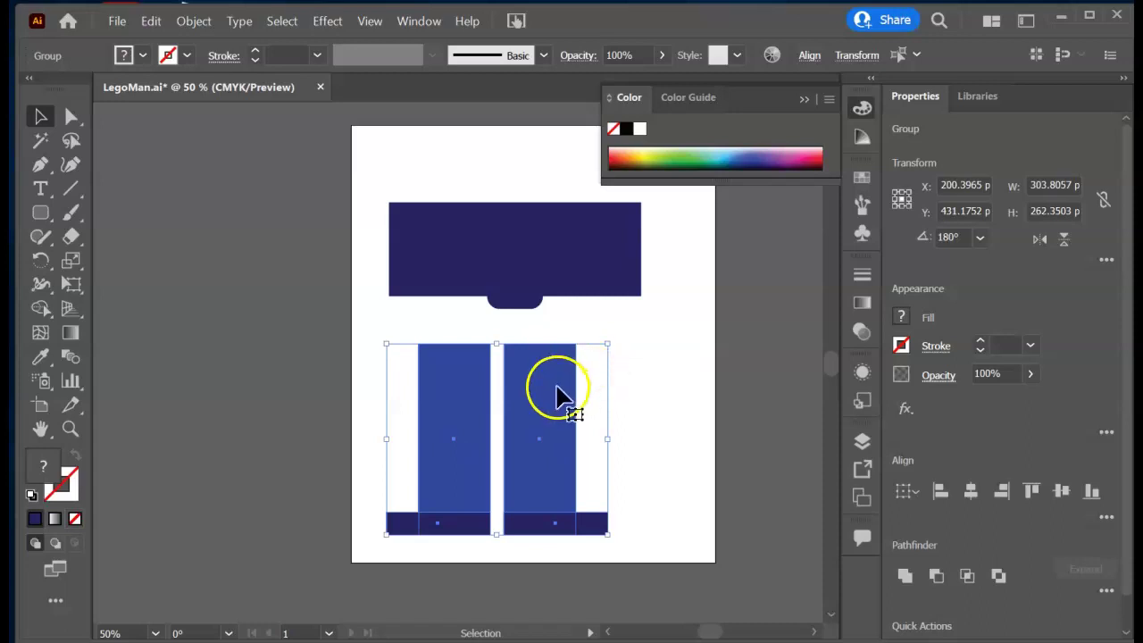
# - Lower the navy hip block onto the legs and shrink it to their width
pyautogui.click(581, 237)
pyautogui.moveTo(589, 262)
pyautogui.mouseDown()
pyautogui.moveTo(589, 317)
pyautogui.moveTo(611, 346)
pyautogui.mouseUp()
pyautogui.moveTo(658, 277)
pyautogui.mouseDown()
pyautogui.moveTo(653, 293)
pyautogui.moveTo(616, 298)
pyautogui.mouseUp()
pyautogui.moveTo(521, 373)
pyautogui.mouseDown()
pyautogui.moveTo(536, 370)
pyautogui.moveTo(538, 389)
pyautogui.mouseUp()
pyautogui.click(639, 256)
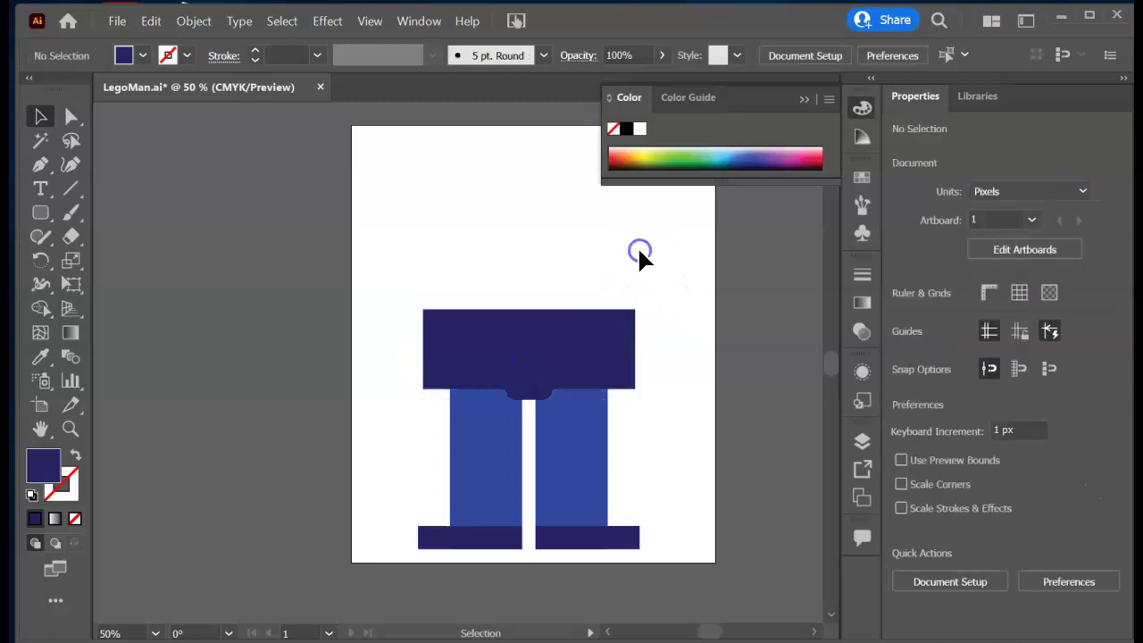
# - Nudge the hip block left so it sits squarely on the legs
pyautogui.moveTo(581, 356); pyautogui.dragTo(569, 357)
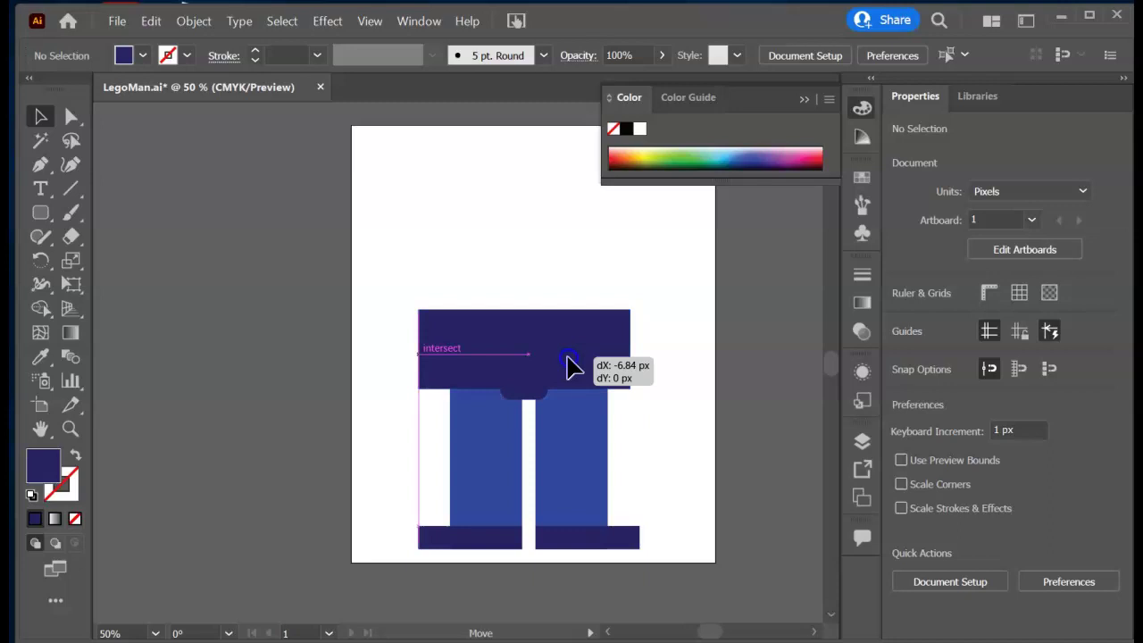
pyautogui.moveTo(570, 366); pyautogui.dragTo(536, 349)
pyautogui.click(536, 247)
pyautogui.click(527, 287)
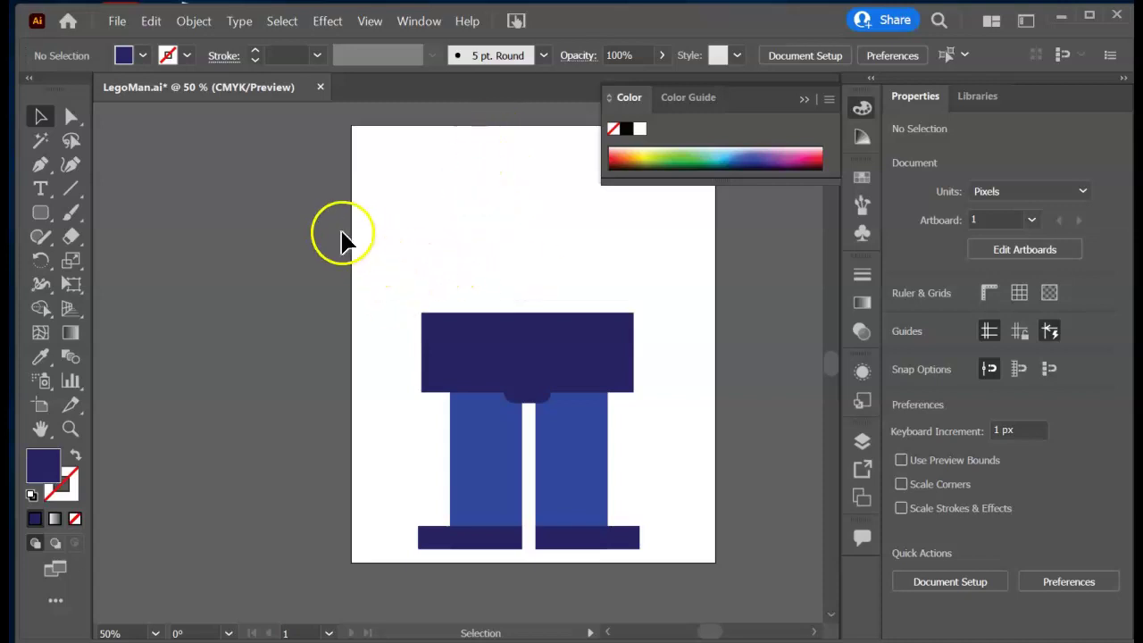
# - Scale the whole figure down toward the lower left and close the Color panel
pyautogui.moveTo(346, 232); pyautogui.dragTo(708, 580)
pyautogui.moveTo(639, 314); pyautogui.dragTo(506, 434)
pyautogui.click(520, 349)
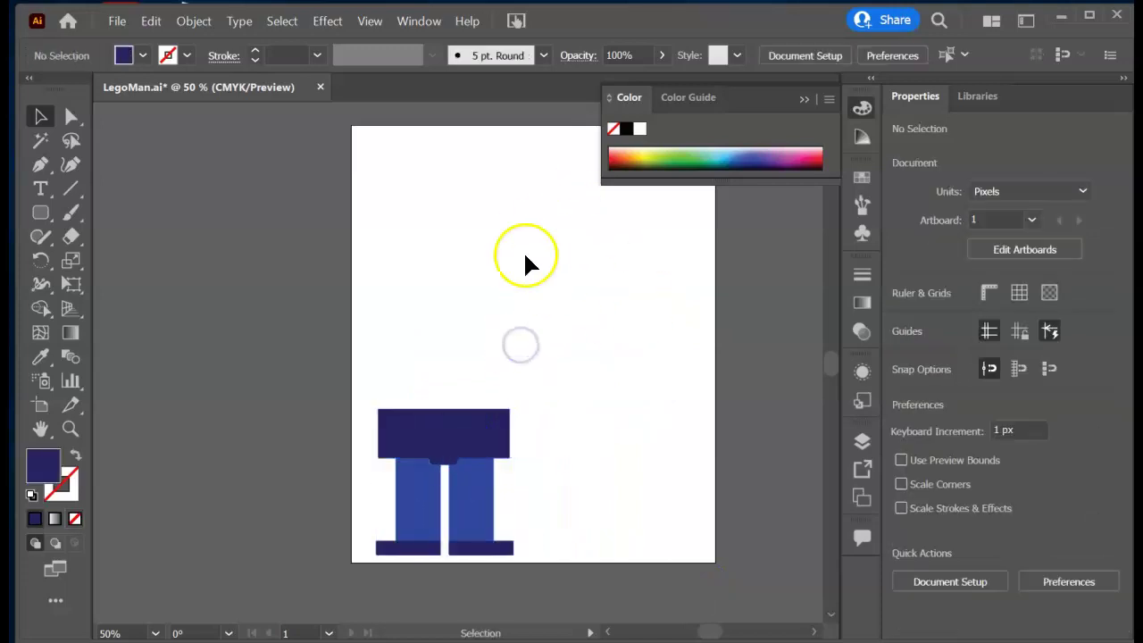
pyautogui.click(802, 100)
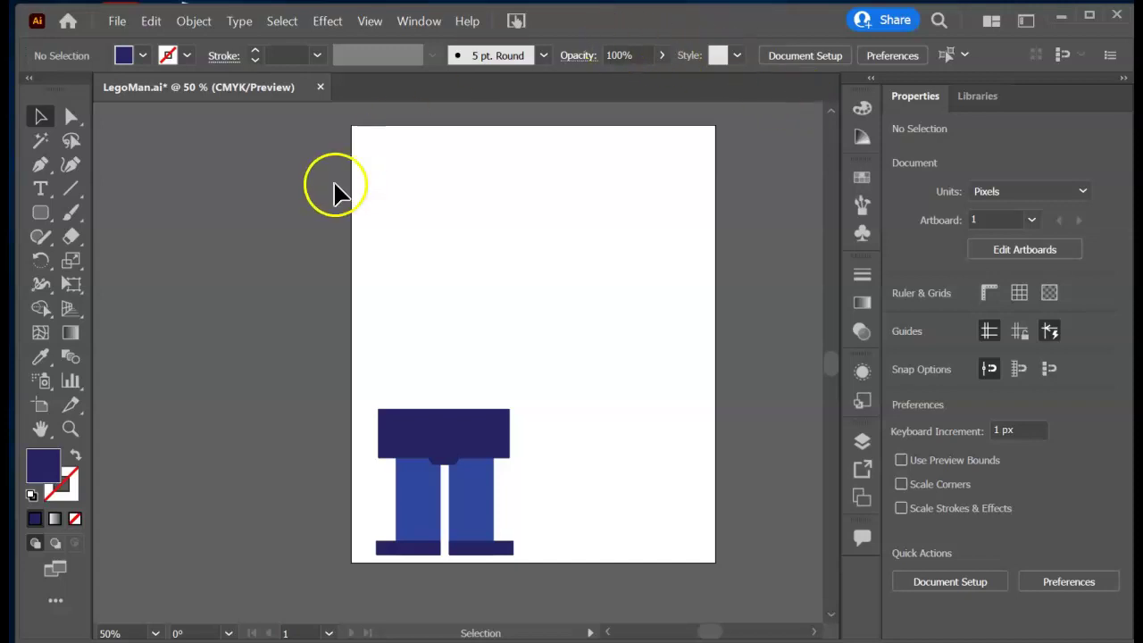
# - Set the fill to red and draw a red rectangle above the figure
pyautogui.click(142, 56)
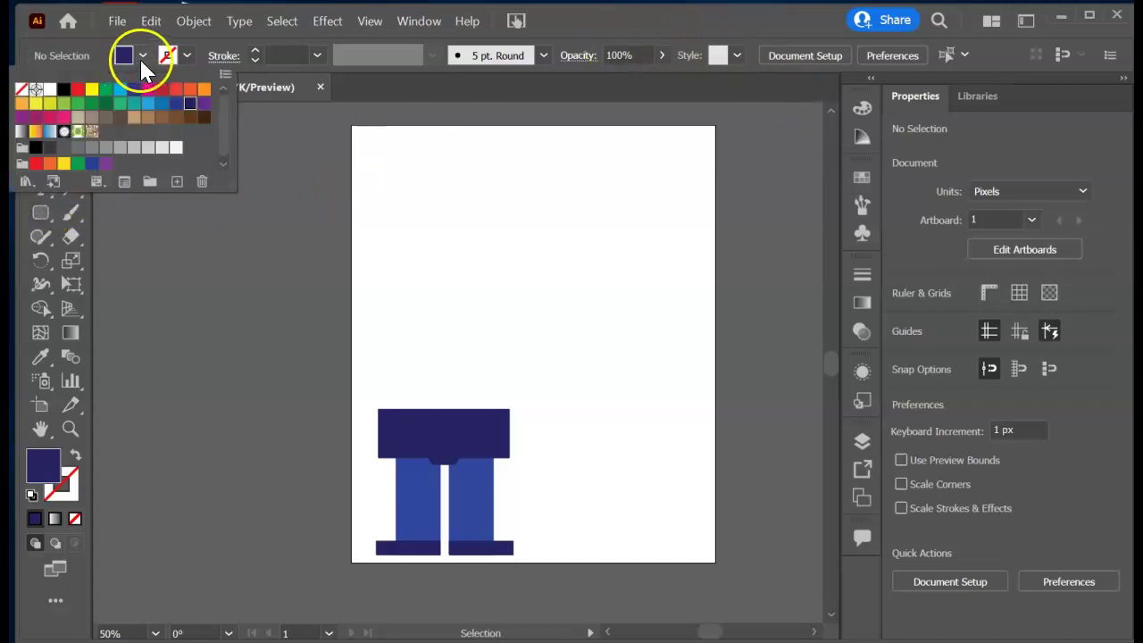
pyautogui.click(78, 89)
pyautogui.click(91, 53)
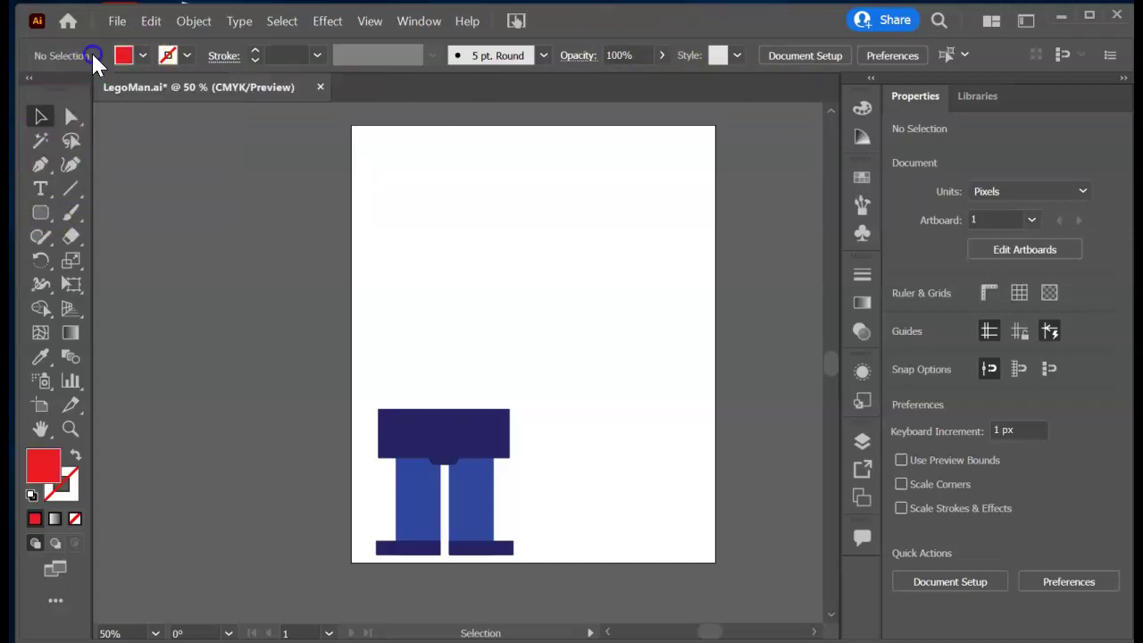
pyautogui.click(40, 212)
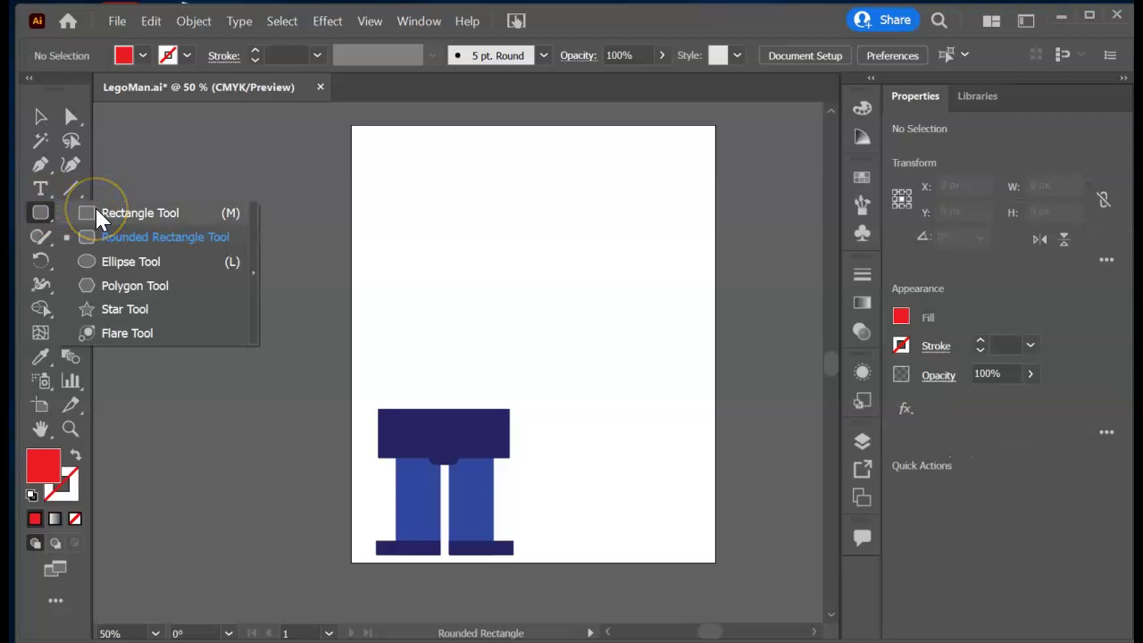
pyautogui.click(134, 212)
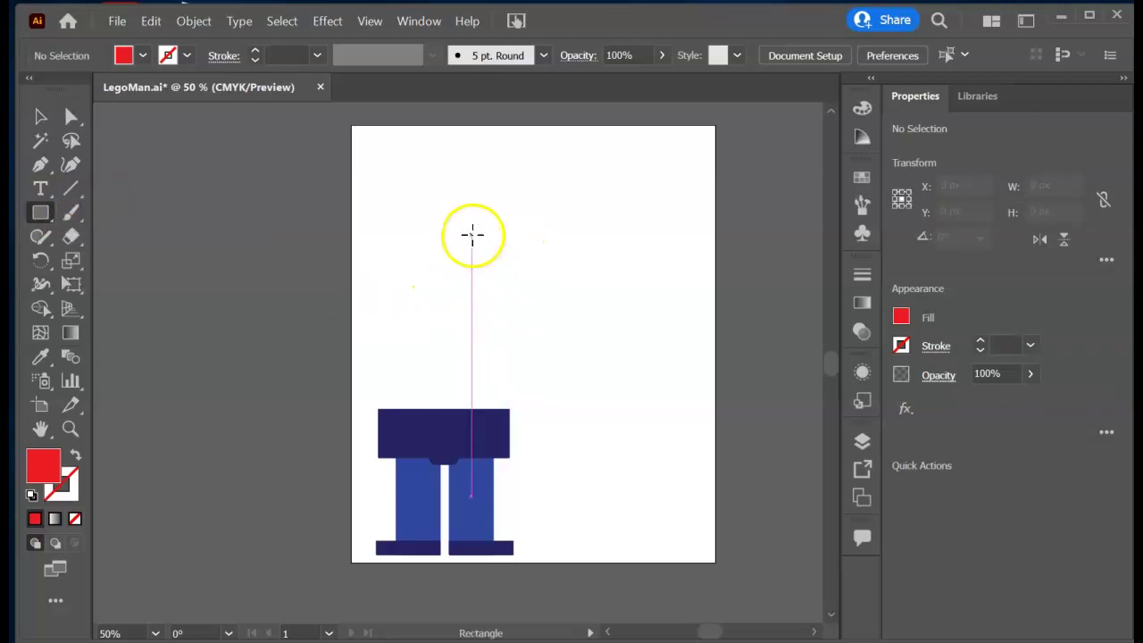
pyautogui.moveTo(472, 235); pyautogui.dragTo(609, 385)
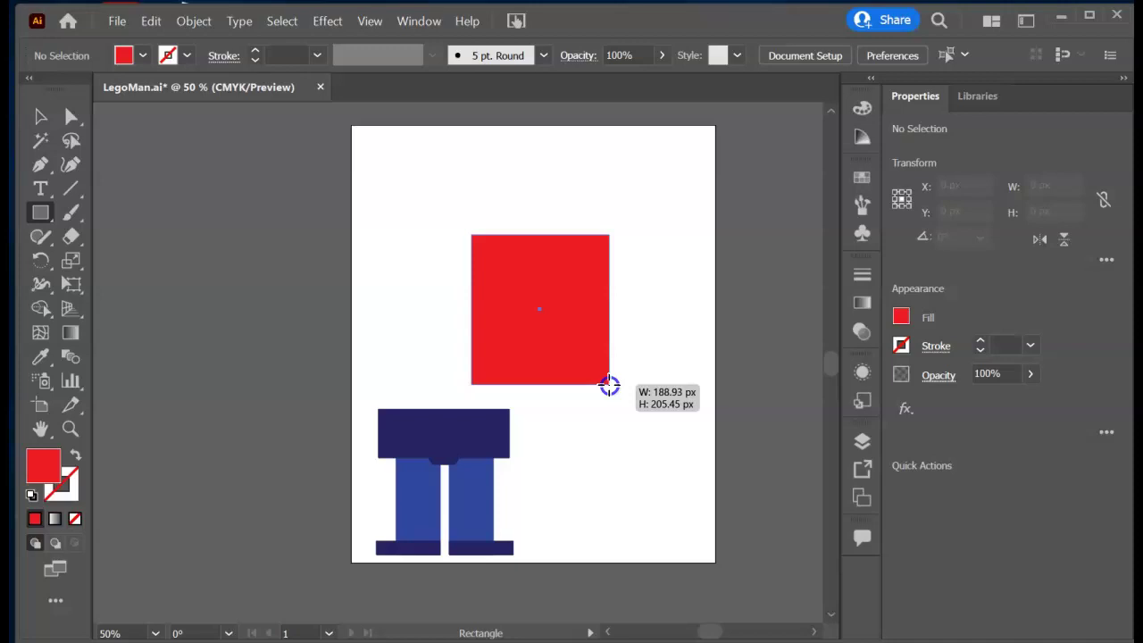
pyautogui.moveTo(609, 385); pyautogui.dragTo(609, 384)
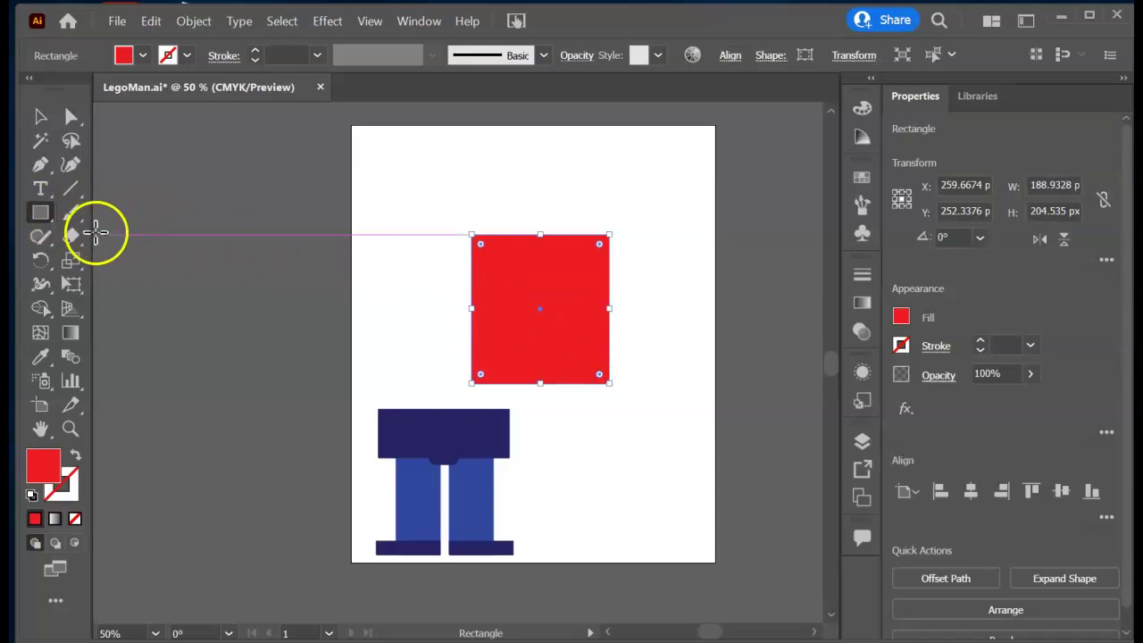
# - Draw a red rounded rectangle overlapping the red rectangle's top, then select the lower rectangle
pyautogui.click(40, 213)
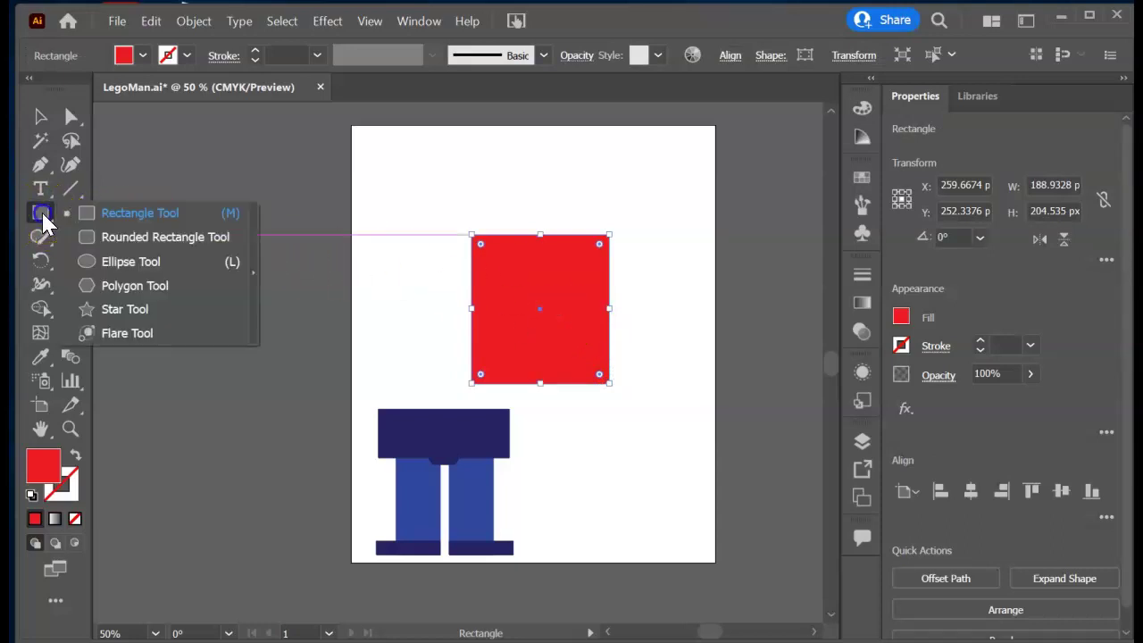
pyautogui.click(82, 237)
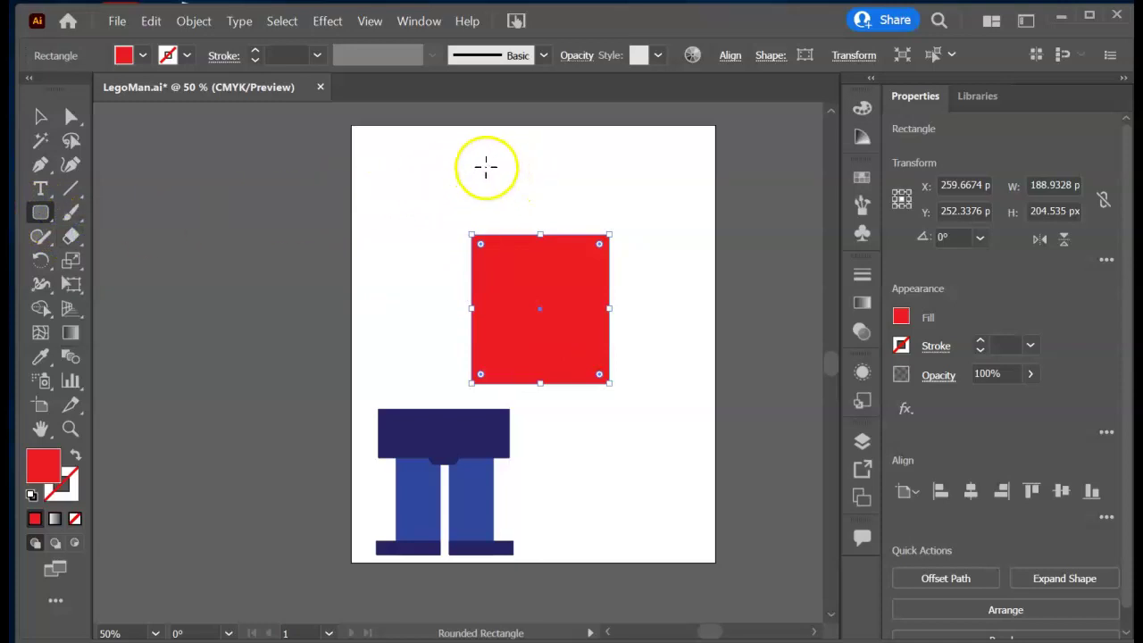
pyautogui.moveTo(467, 159); pyautogui.dragTo(609, 278)
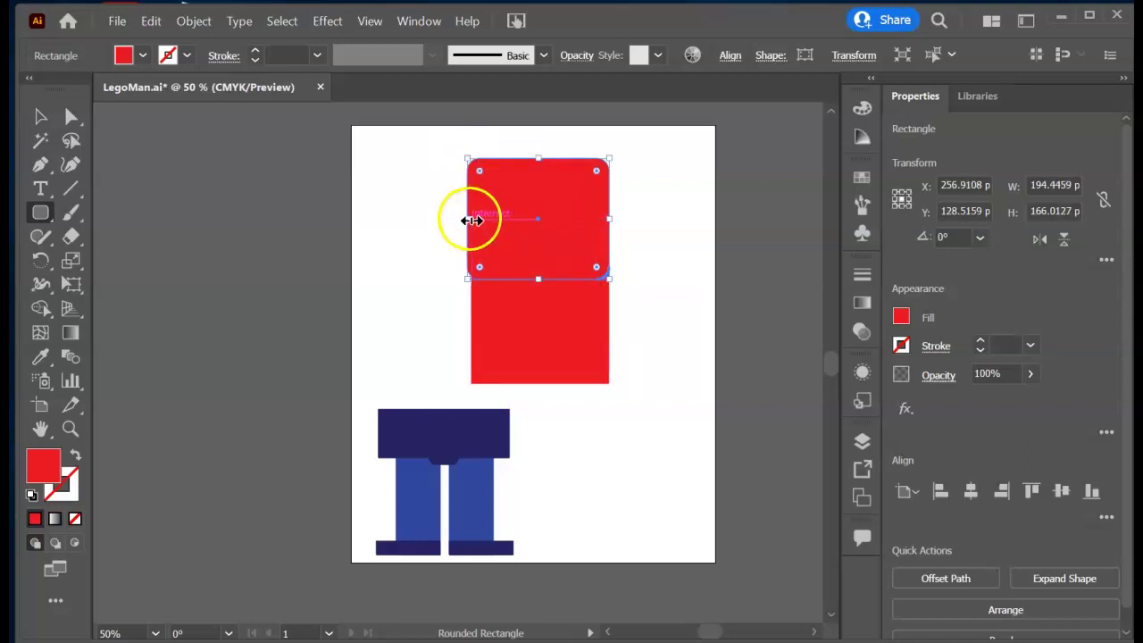
pyautogui.moveTo(468, 219); pyautogui.dragTo(471, 219)
pyautogui.moveTo(540, 158); pyautogui.dragTo(540, 169)
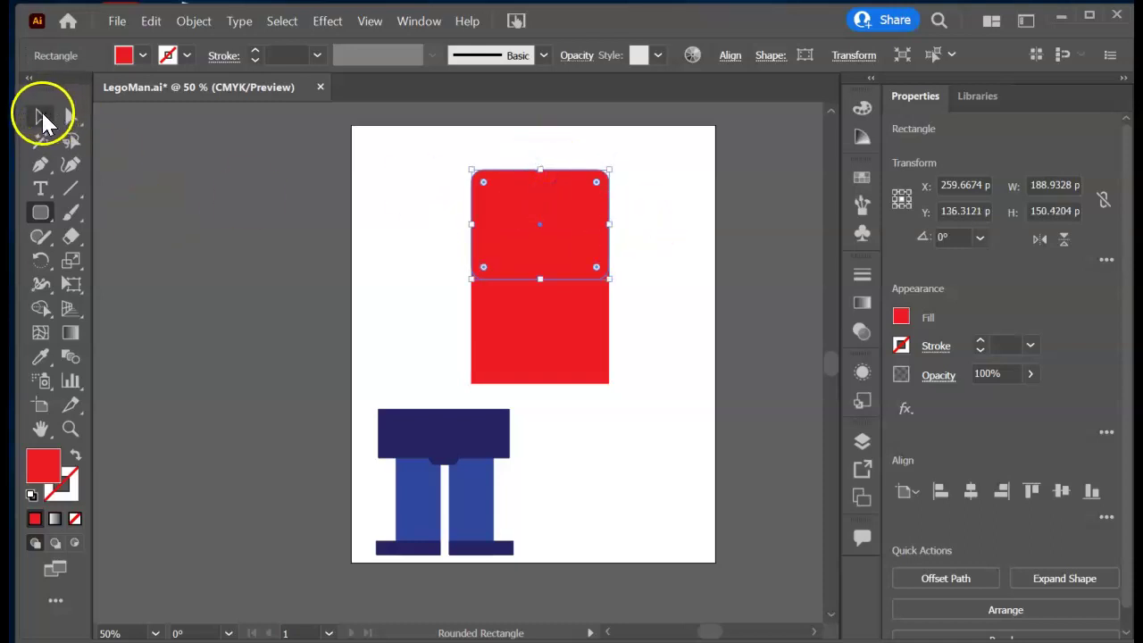
pyautogui.click(41, 114)
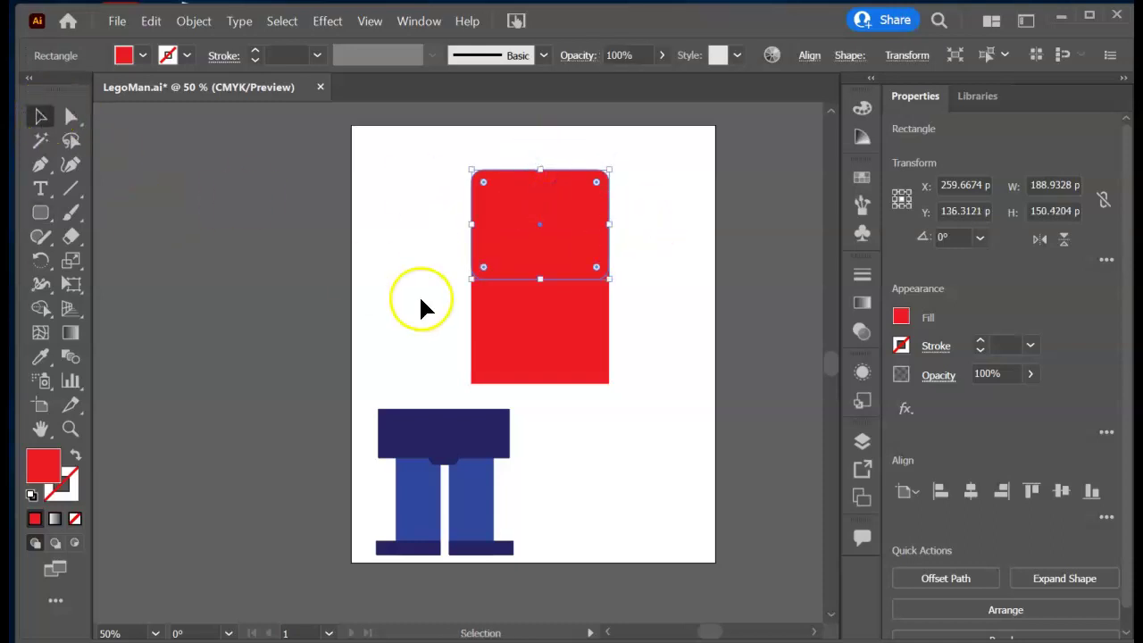
pyautogui.click(525, 346)
pyautogui.click(536, 203)
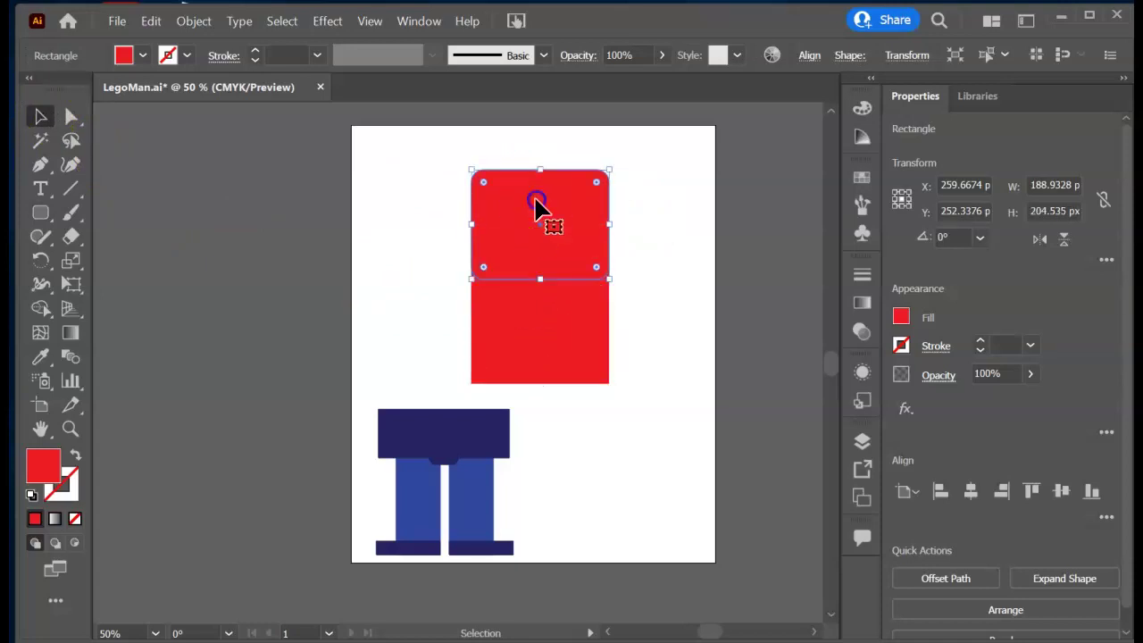
pyautogui.click(539, 346)
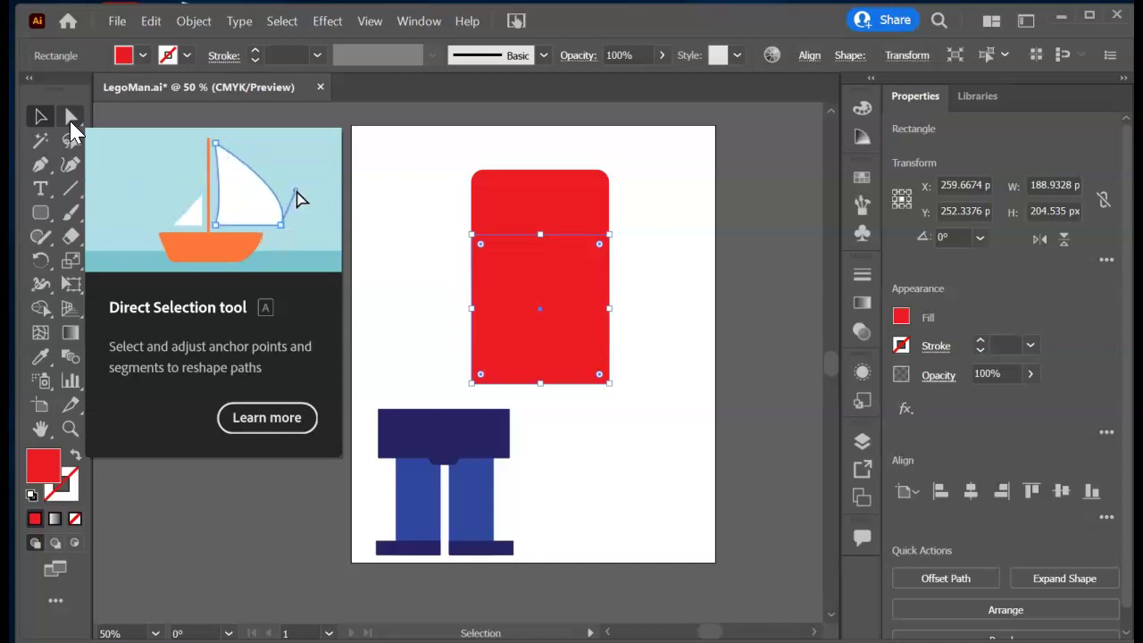
# - Pull the red rectangle's bottom-left and bottom-right anchors outward into a trapezoid
pyautogui.click(71, 118)
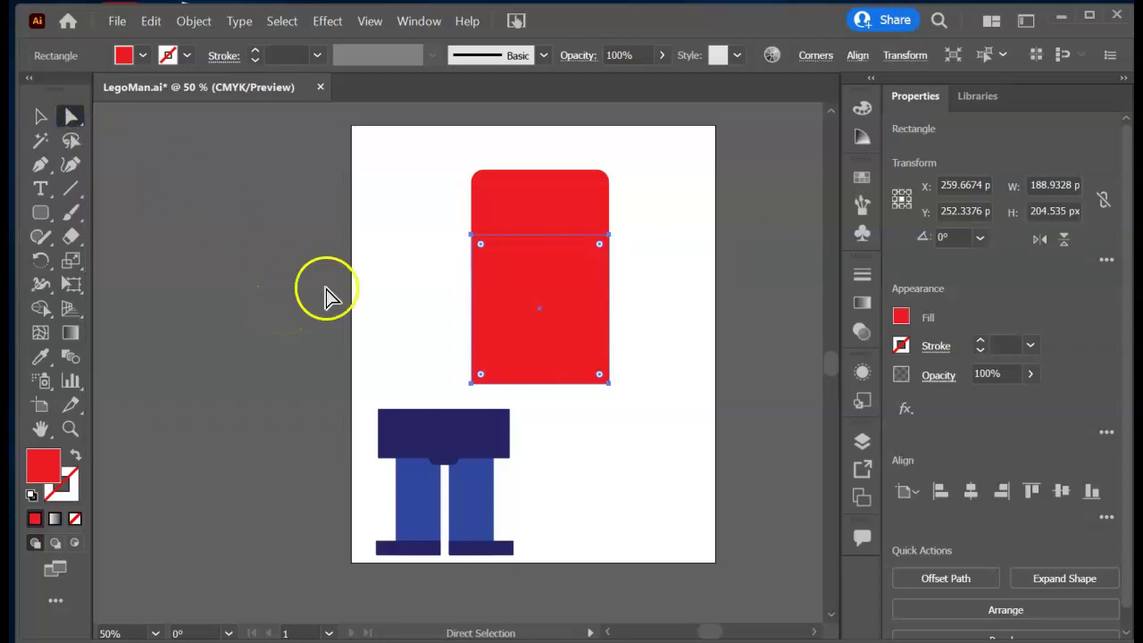
pyautogui.click(472, 236)
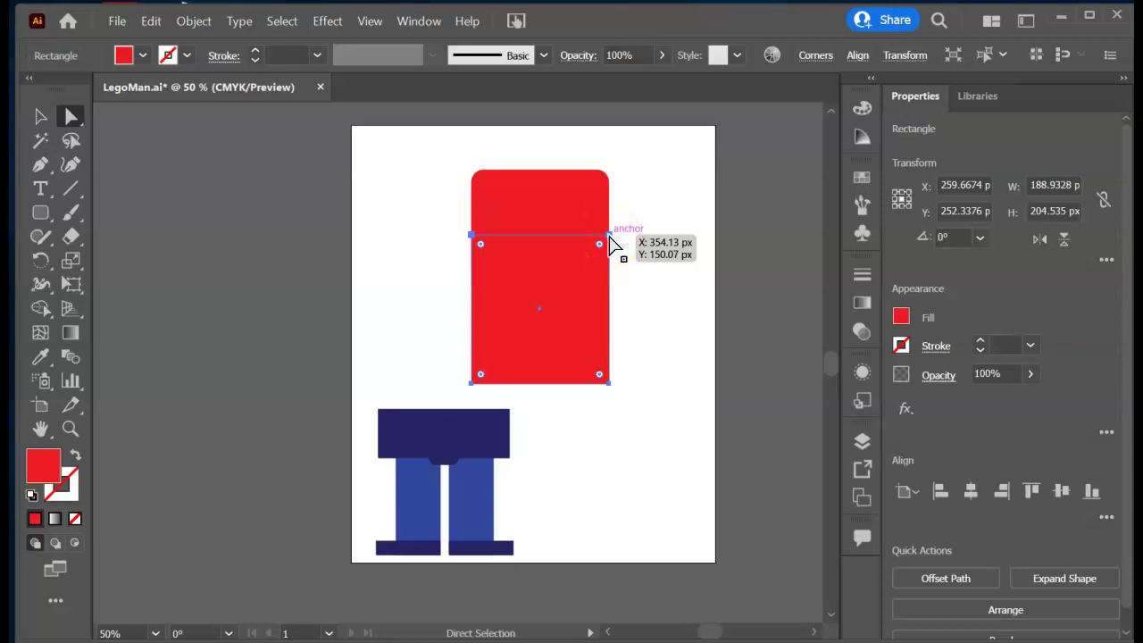
pyautogui.moveTo(471, 235)
pyautogui.mouseDown()
pyautogui.moveTo(490, 241)
pyautogui.moveTo(470, 234)
pyautogui.mouseUp()
pyautogui.click(488, 242)
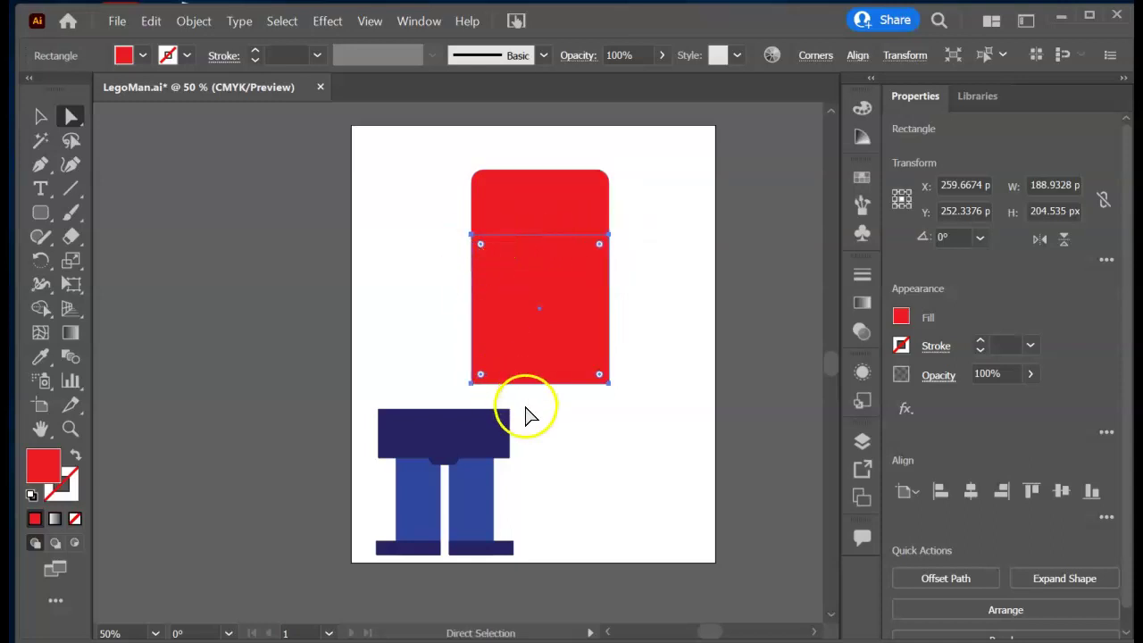
pyautogui.click(471, 237)
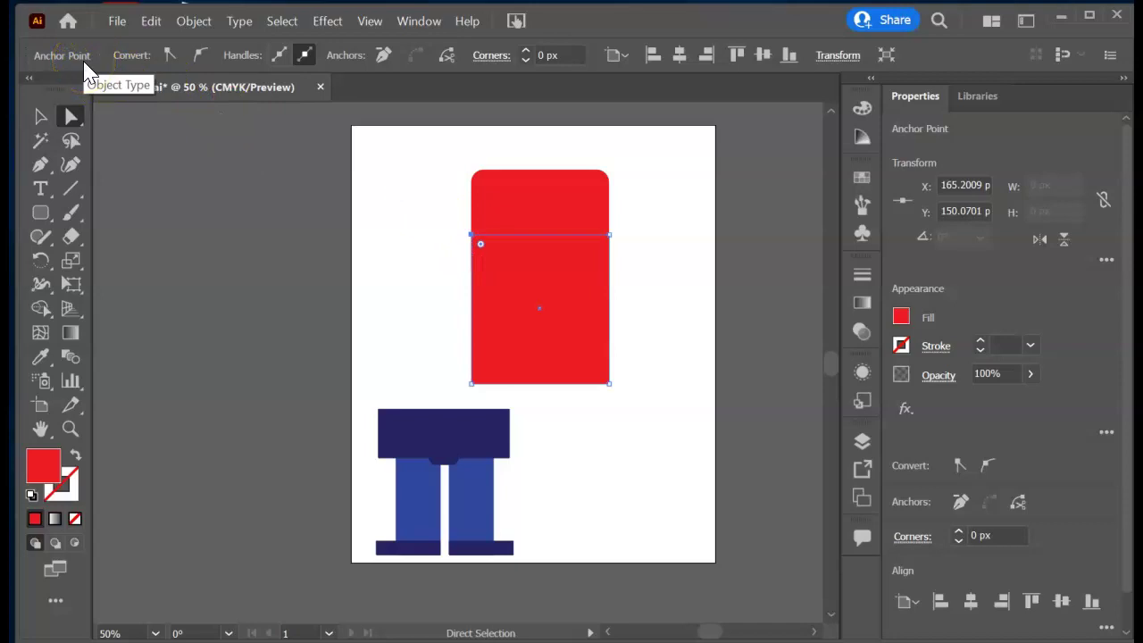
pyautogui.click(475, 232)
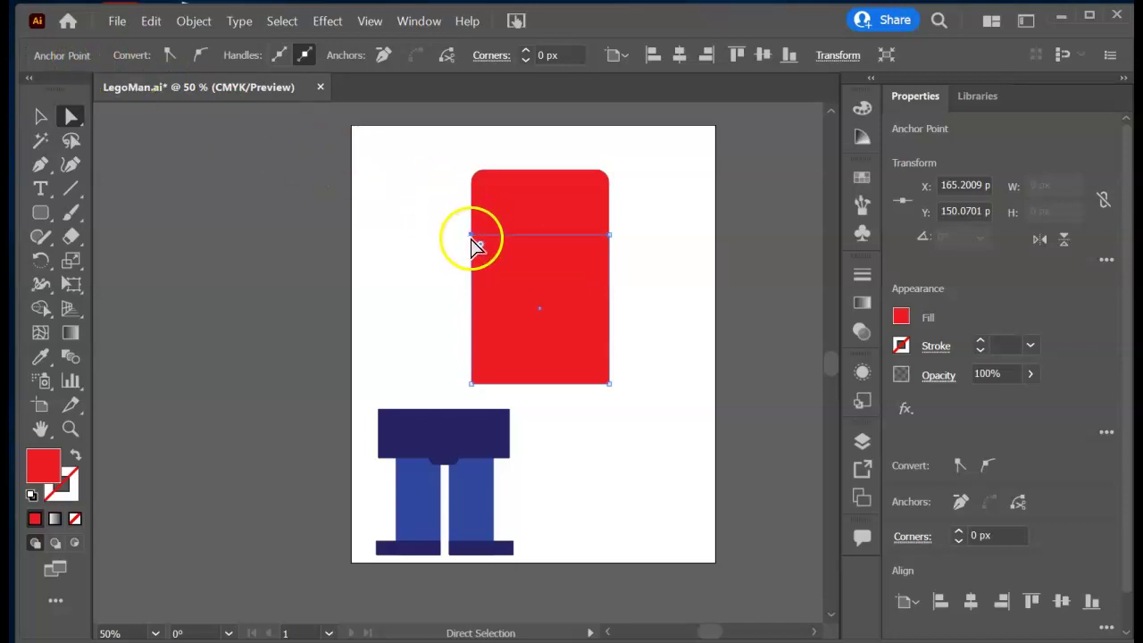
pyautogui.moveTo(475, 237); pyautogui.dragTo(480, 236)
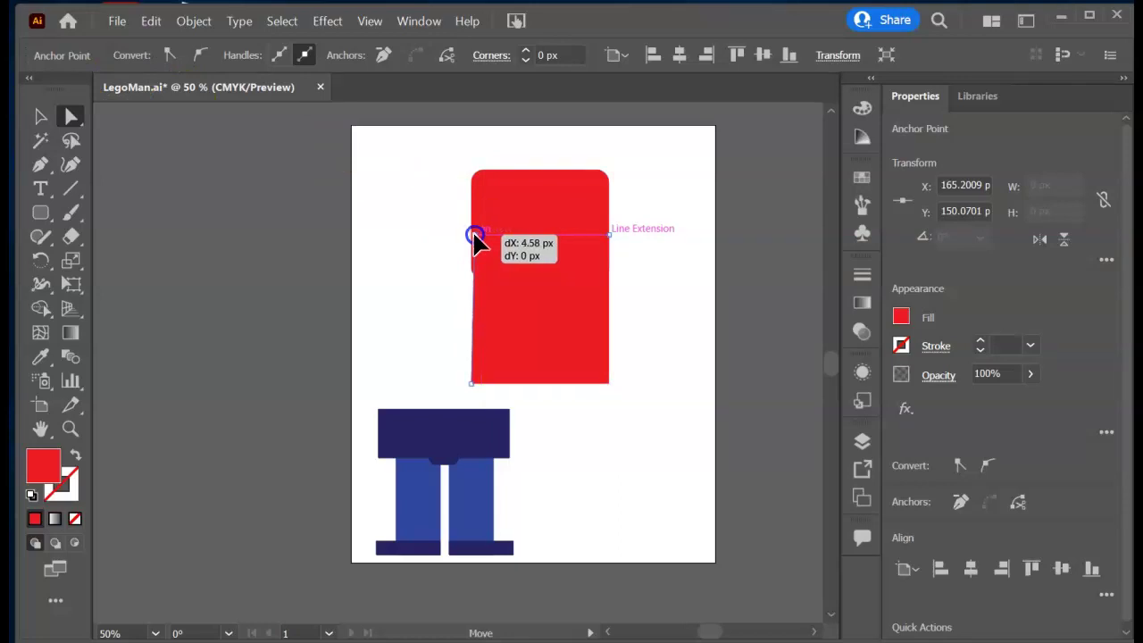
pyautogui.moveTo(481, 236)
pyautogui.mouseDown()
pyautogui.moveTo(581, 209)
pyautogui.moveTo(532, 331)
pyautogui.mouseUp()
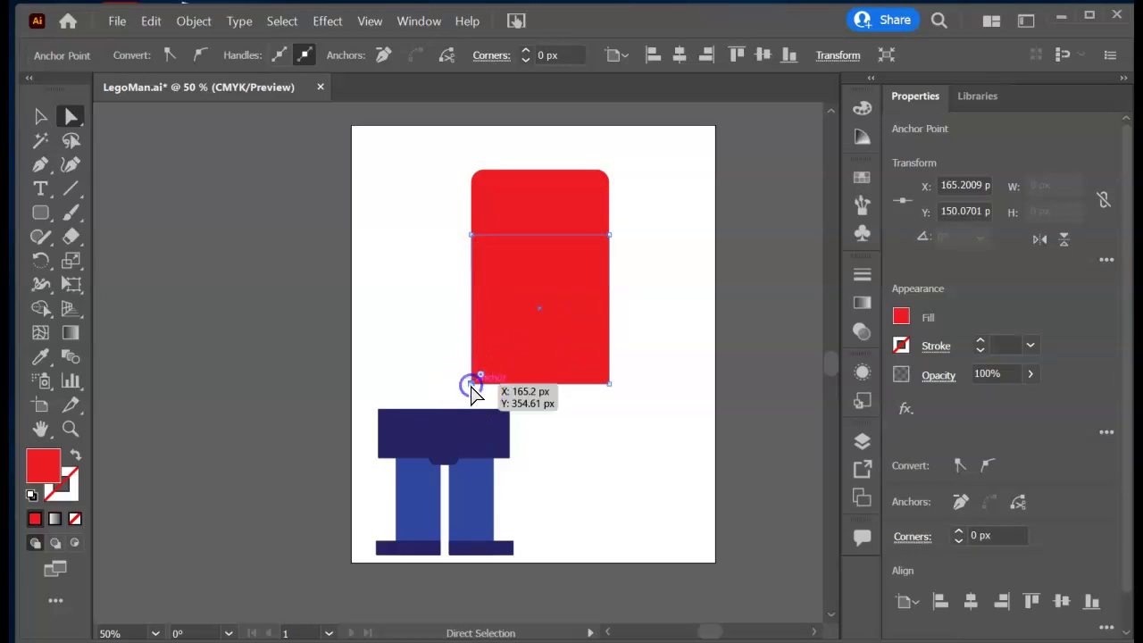
pyautogui.moveTo(473, 394); pyautogui.dragTo(451, 386)
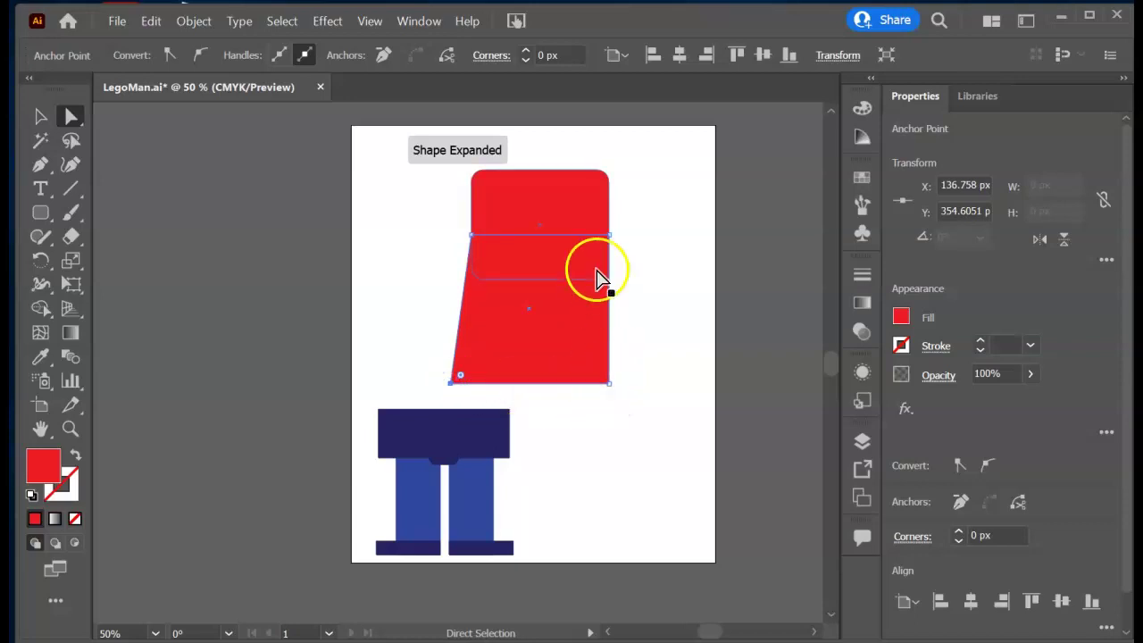
pyautogui.click(609, 384)
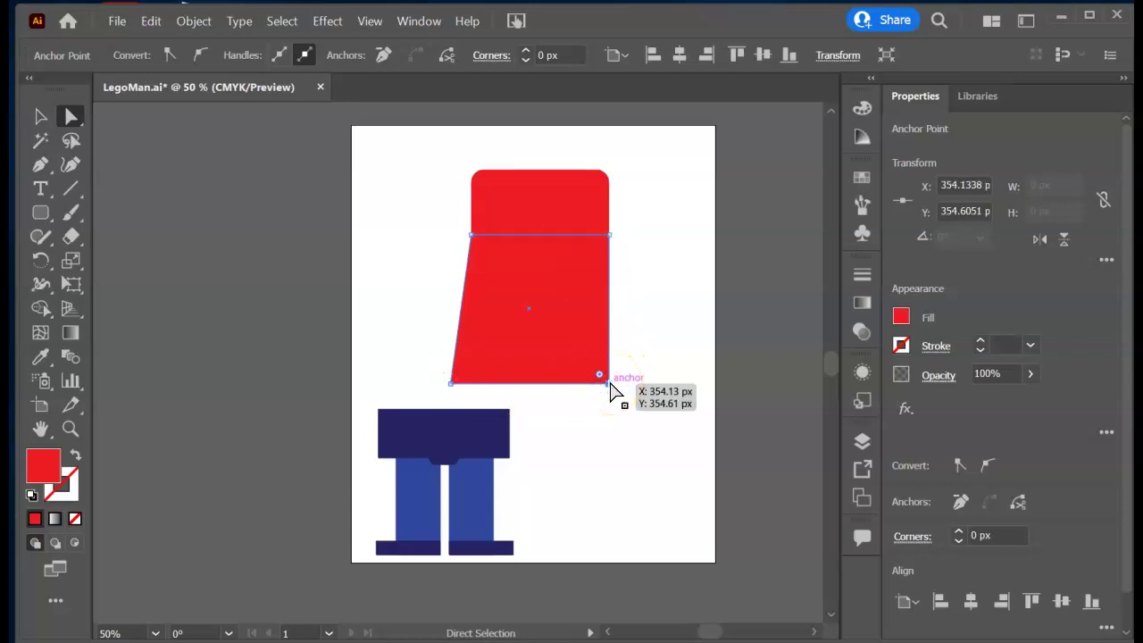
pyautogui.moveTo(609, 385); pyautogui.dragTo(625, 389)
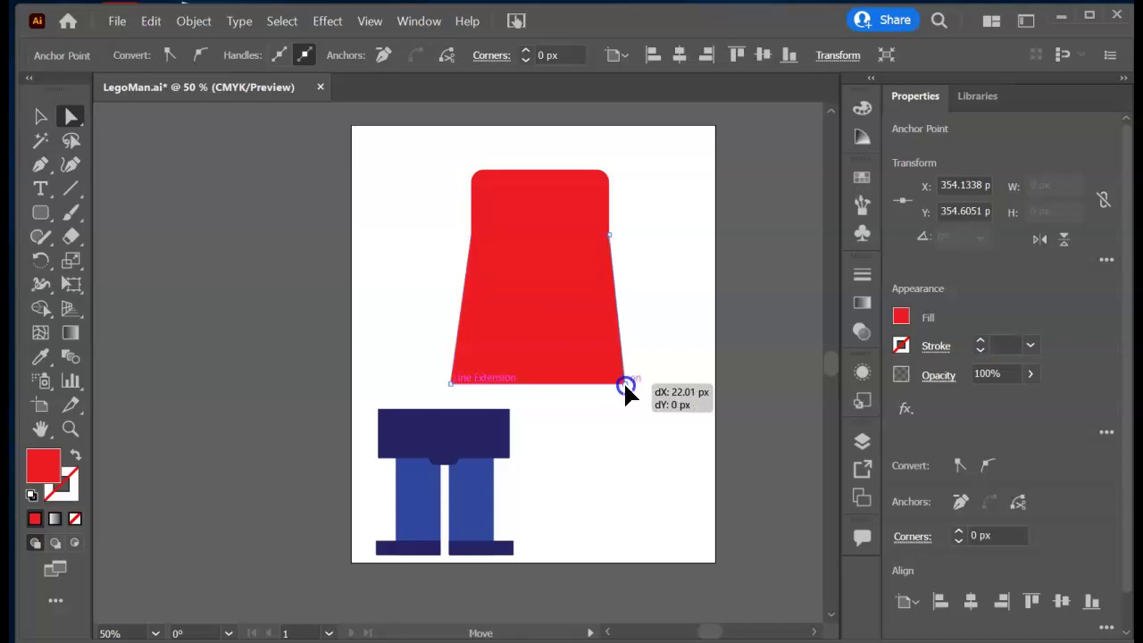
pyautogui.moveTo(625, 390); pyautogui.dragTo(625, 390)
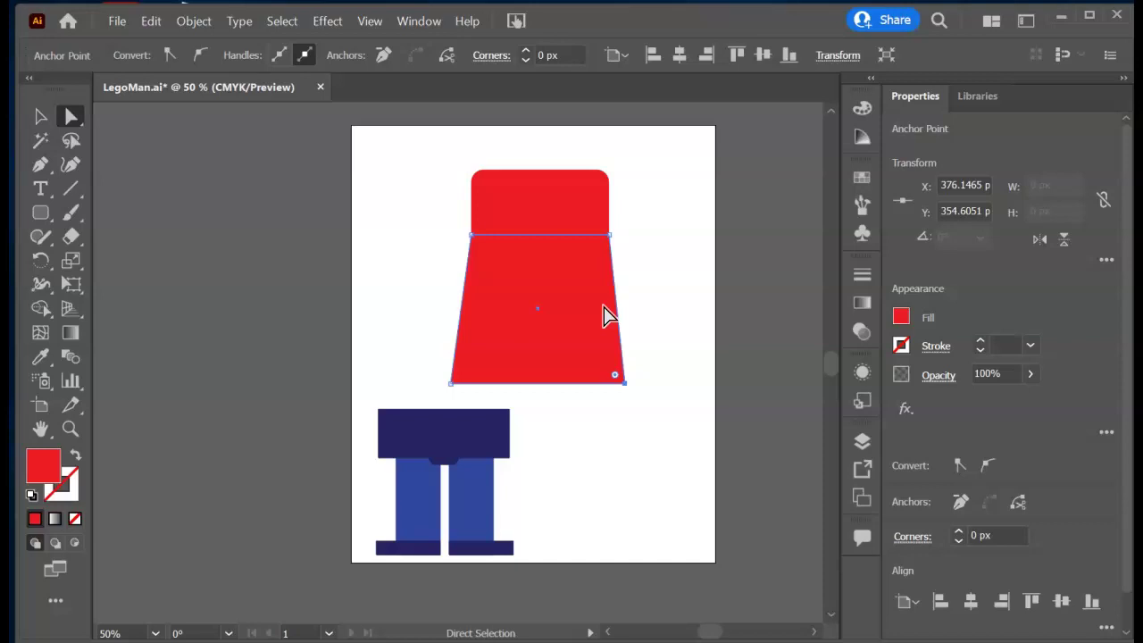
# - Nudge the rounded red rectangle down and align both red shapes on their horizontal centres
pyautogui.click(565, 258)
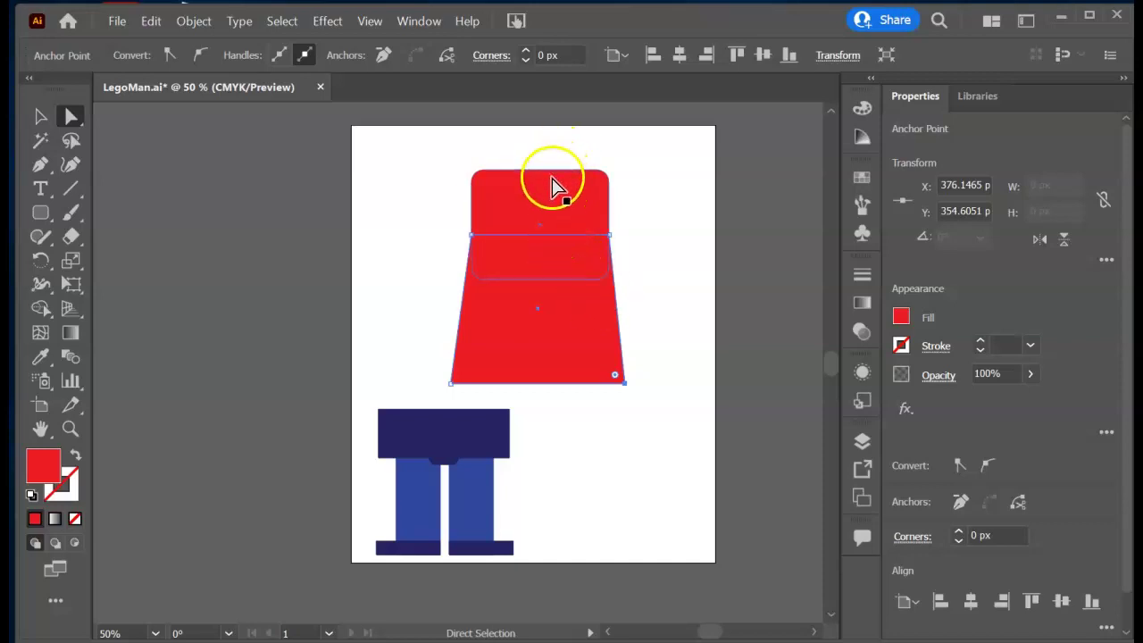
pyautogui.click(53, 116)
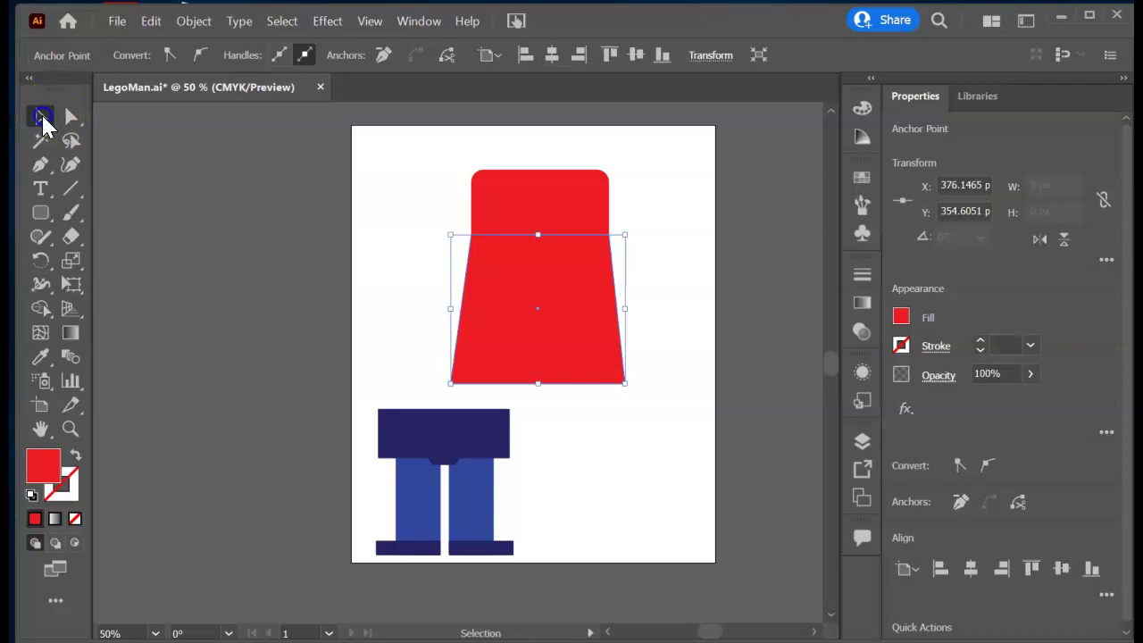
pyautogui.click(535, 184)
pyautogui.press('Down')
pyautogui.press('Down')
pyautogui.press('Down')
pyautogui.press('Down')
pyautogui.press('Down')
pyautogui.press('Down')
pyautogui.press('Down')
pyautogui.press('Down')
pyautogui.press('Down')
pyautogui.press('Down')
pyautogui.press('Down')
pyautogui.press('Down')
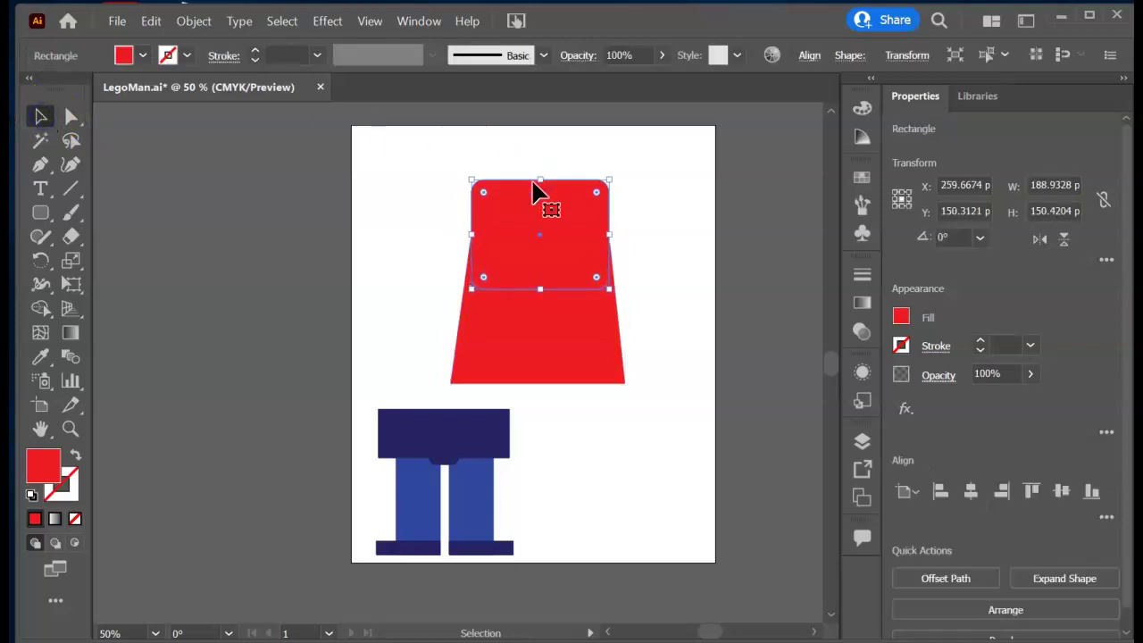
pyautogui.click(645, 279)
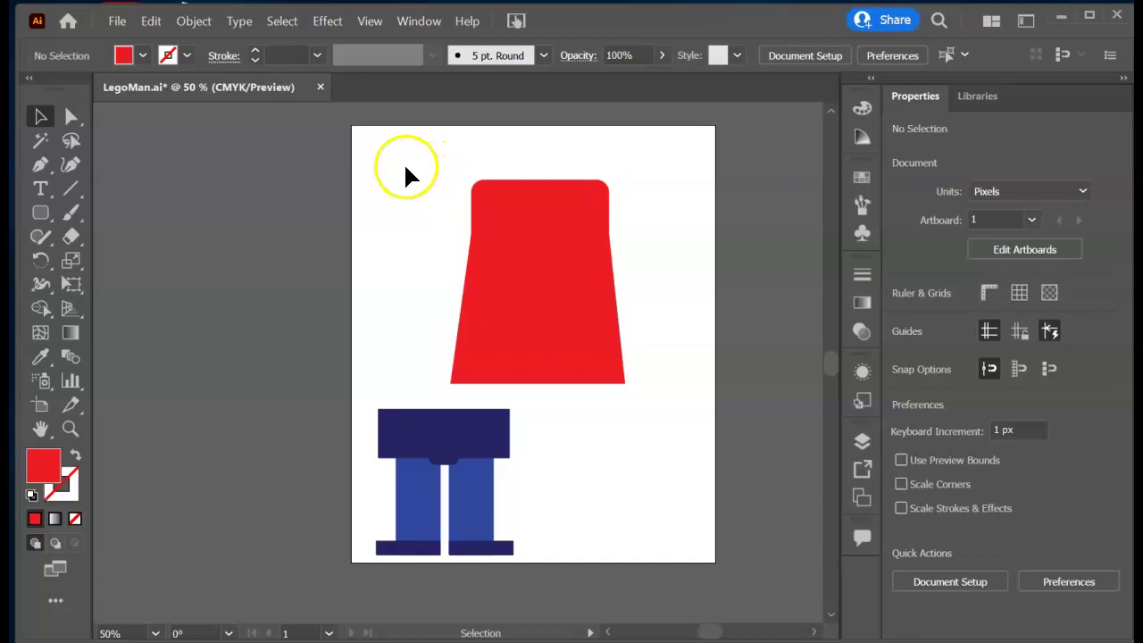
pyautogui.click(553, 266)
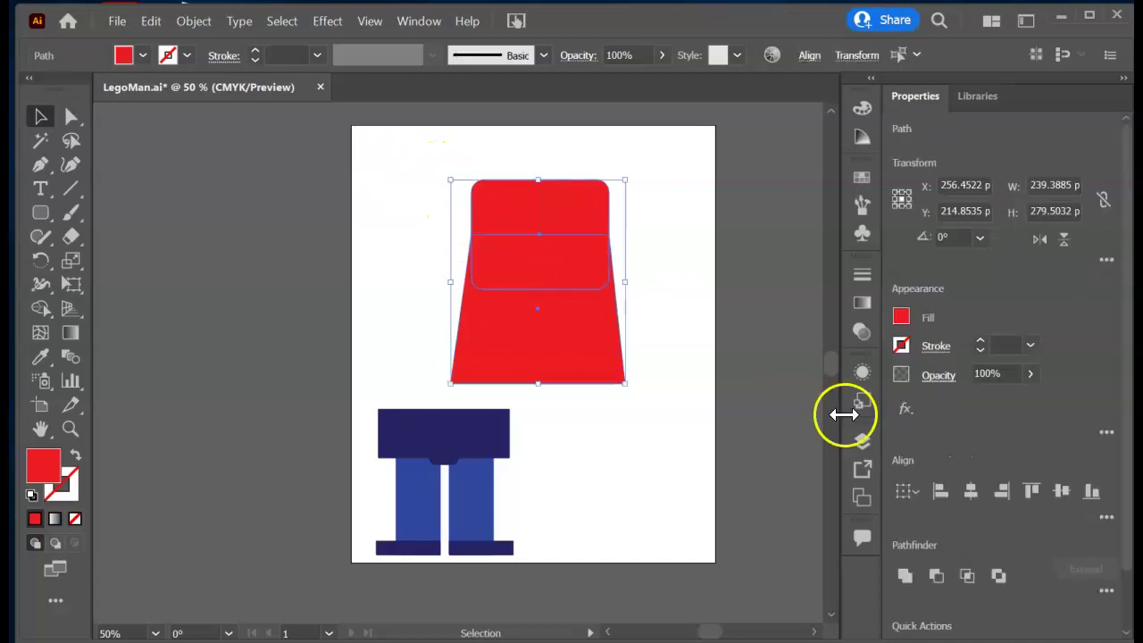
pyautogui.click(969, 498)
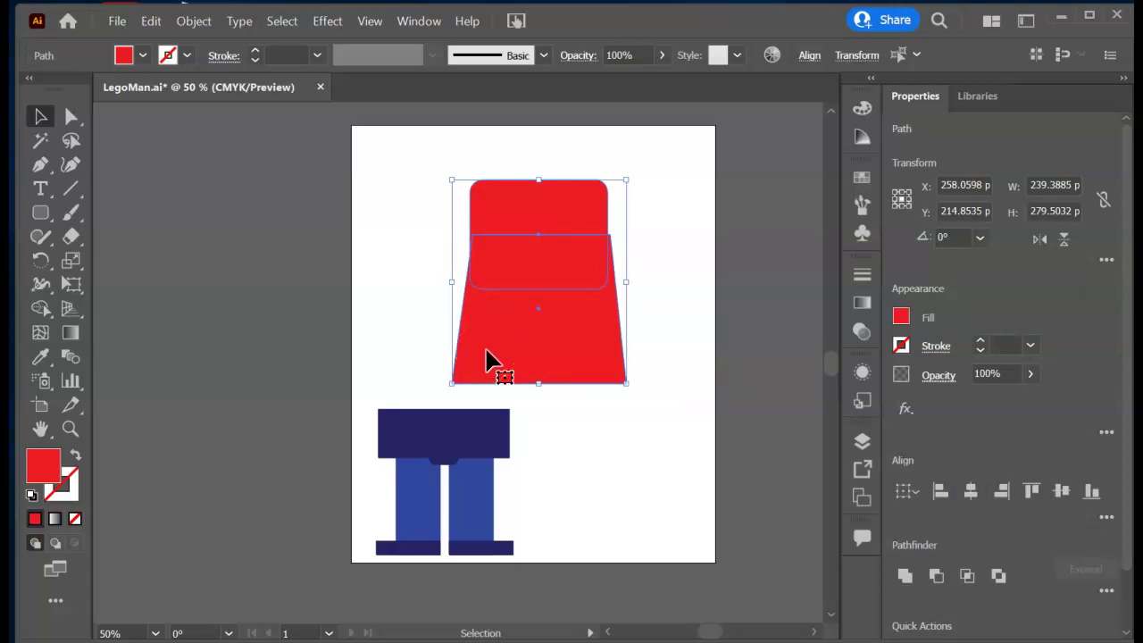
# - Drag the trapezoid's top-right anchor slightly left to meet the rounded top
pyautogui.click(71, 117)
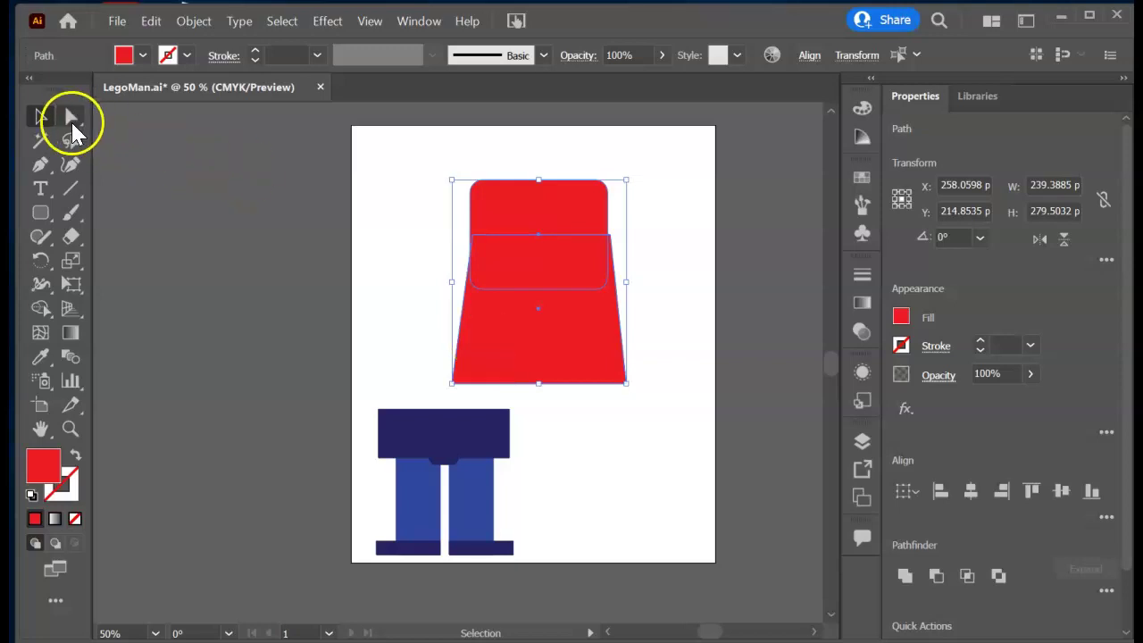
pyautogui.click(610, 237)
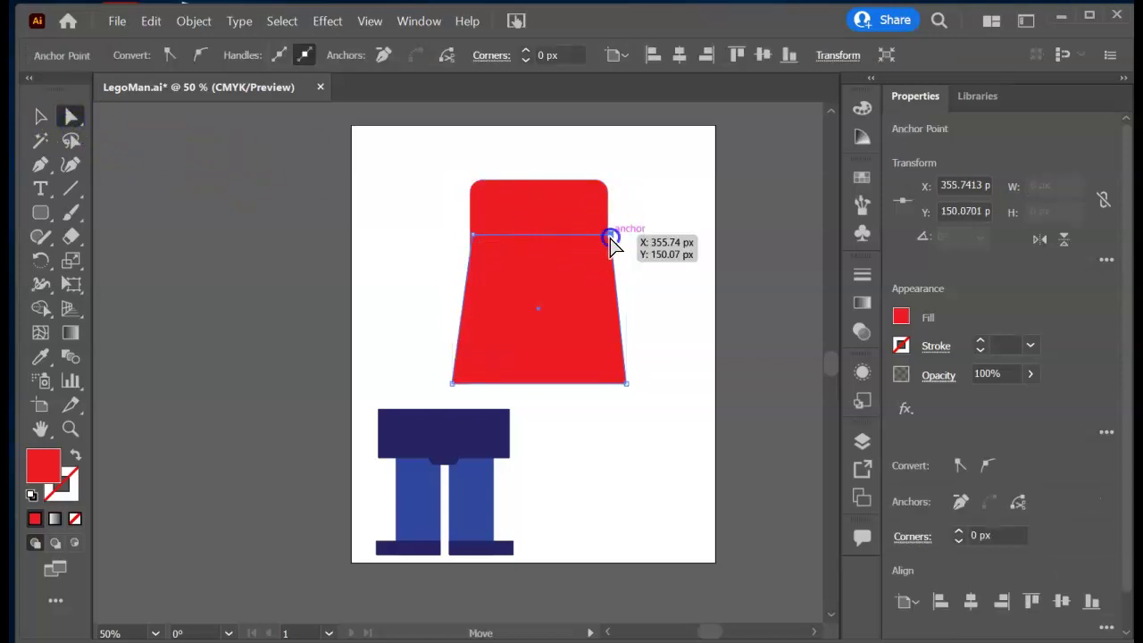
pyautogui.moveTo(610, 241); pyautogui.dragTo(607, 243)
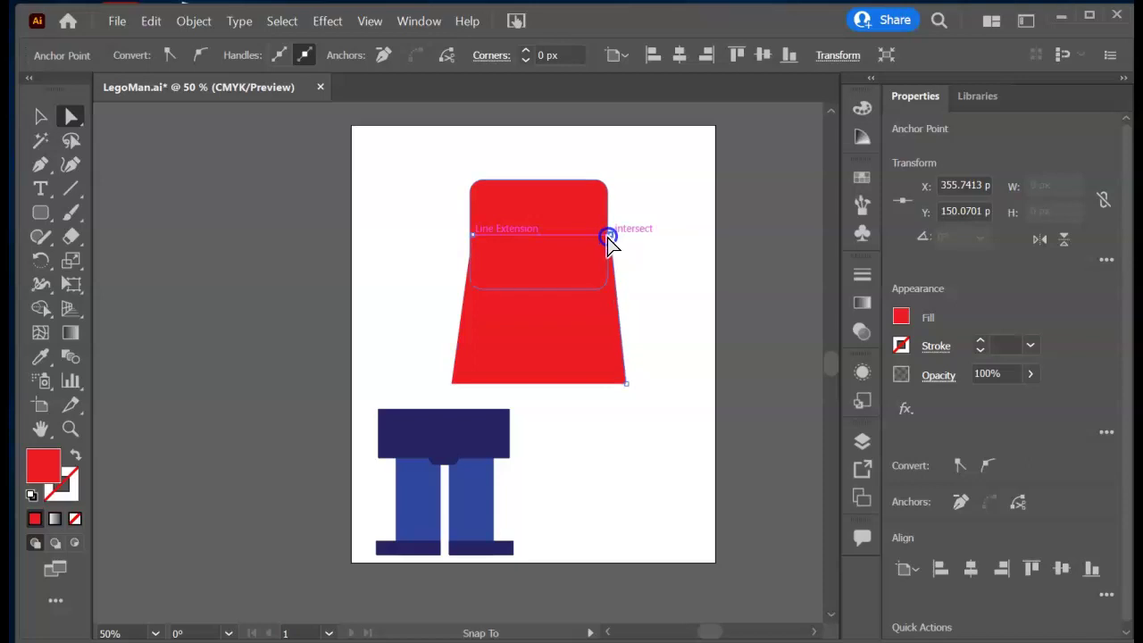
pyautogui.moveTo(607, 243); pyautogui.dragTo(605, 241)
# - Turn off Snap to Point in the View menu
pyautogui.click(637, 263)
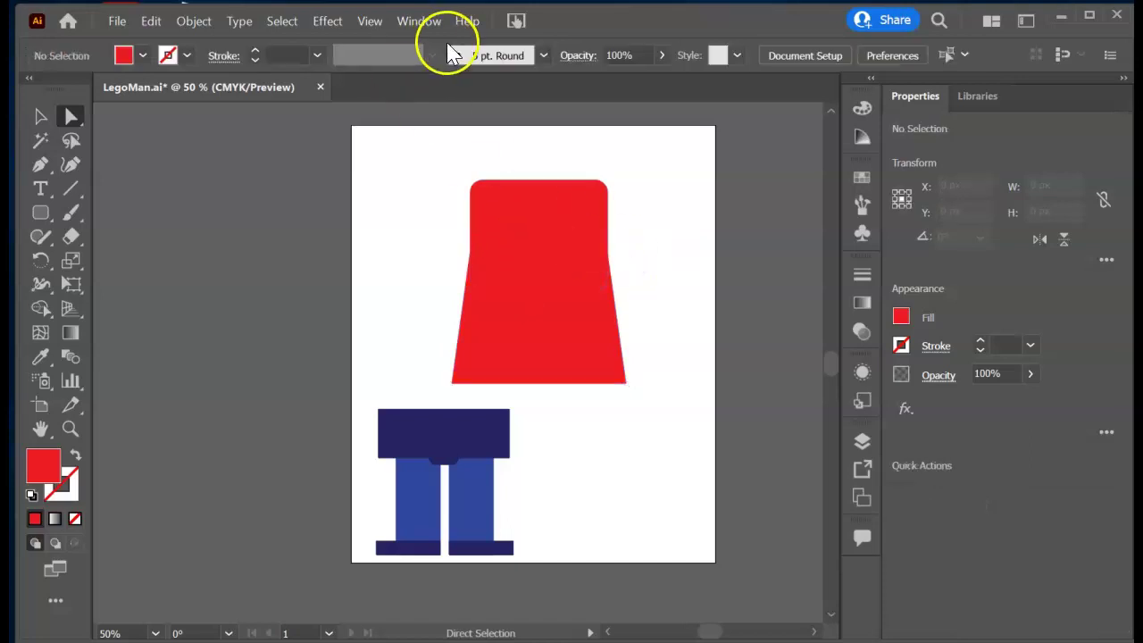
pyautogui.click(373, 22)
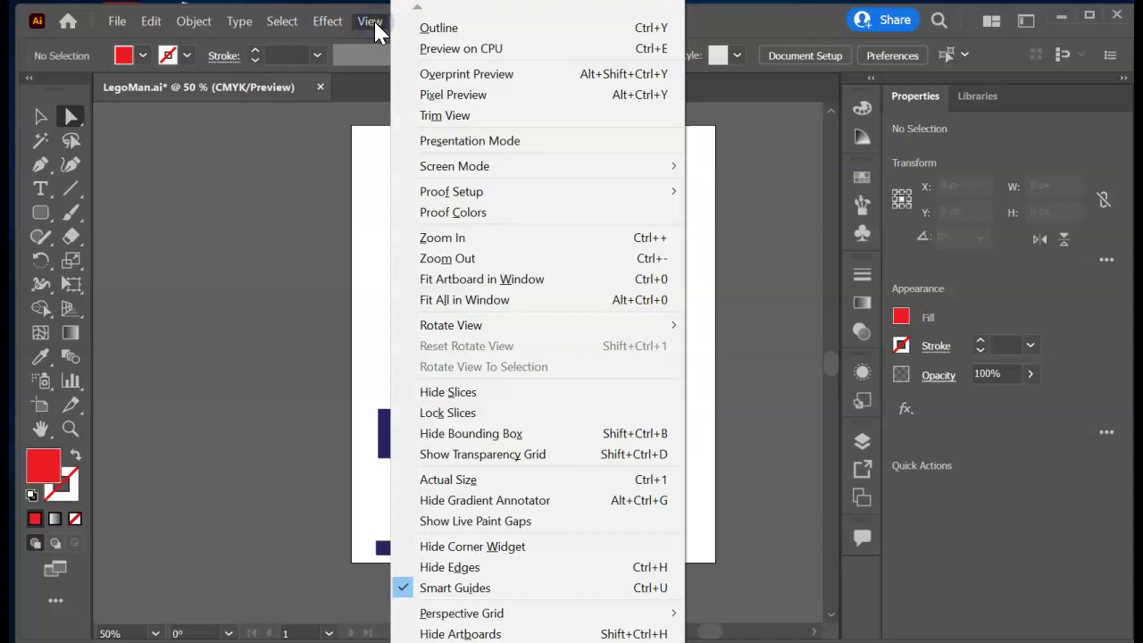
pyautogui.scroll(-4, 376, 32)
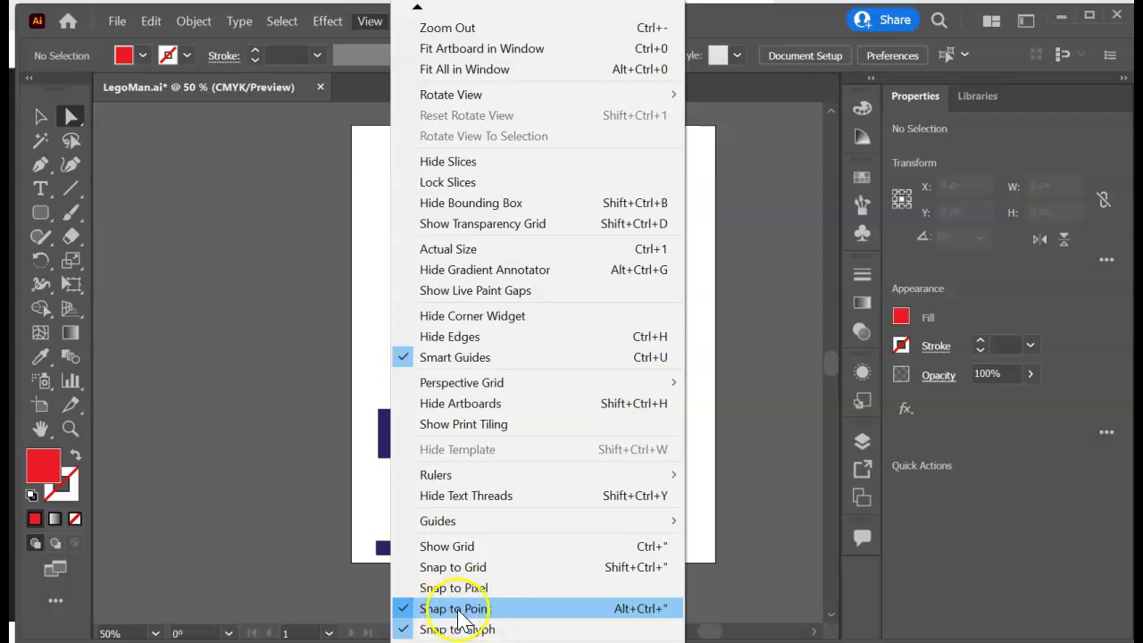
pyautogui.click(457, 616)
# - Shift the trapezoid's top-right anchor slightly right, then re-enable Snap to Point
pyautogui.click(573, 347)
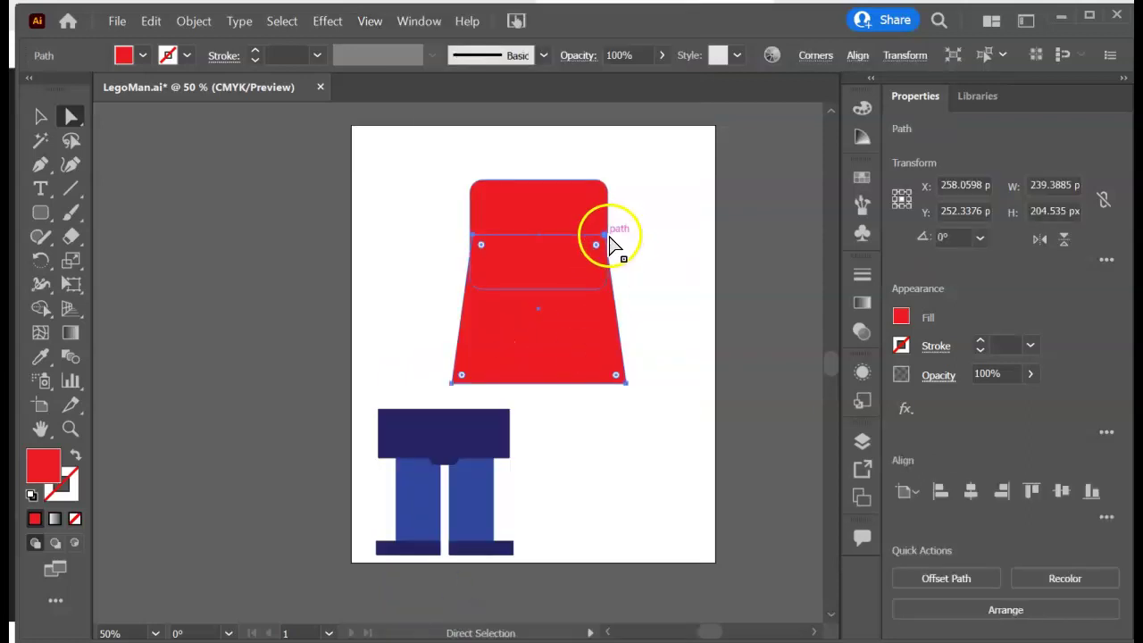
pyautogui.moveTo(608, 237)
pyautogui.mouseDown()
pyautogui.moveTo(603, 246)
pyautogui.moveTo(608, 235)
pyautogui.mouseUp()
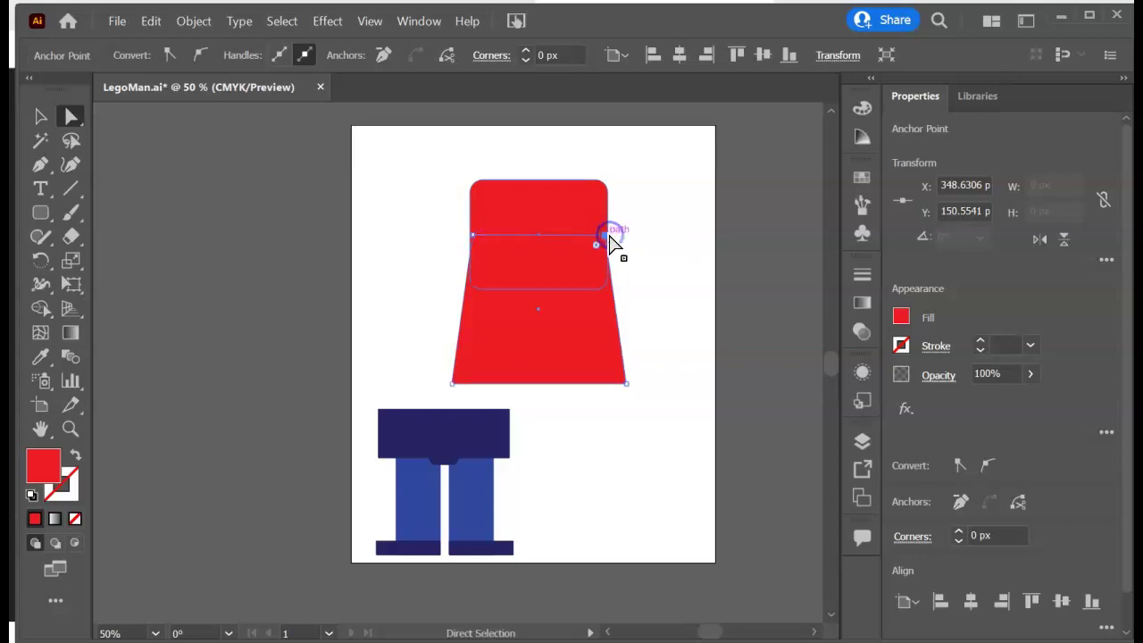
pyautogui.click(643, 266)
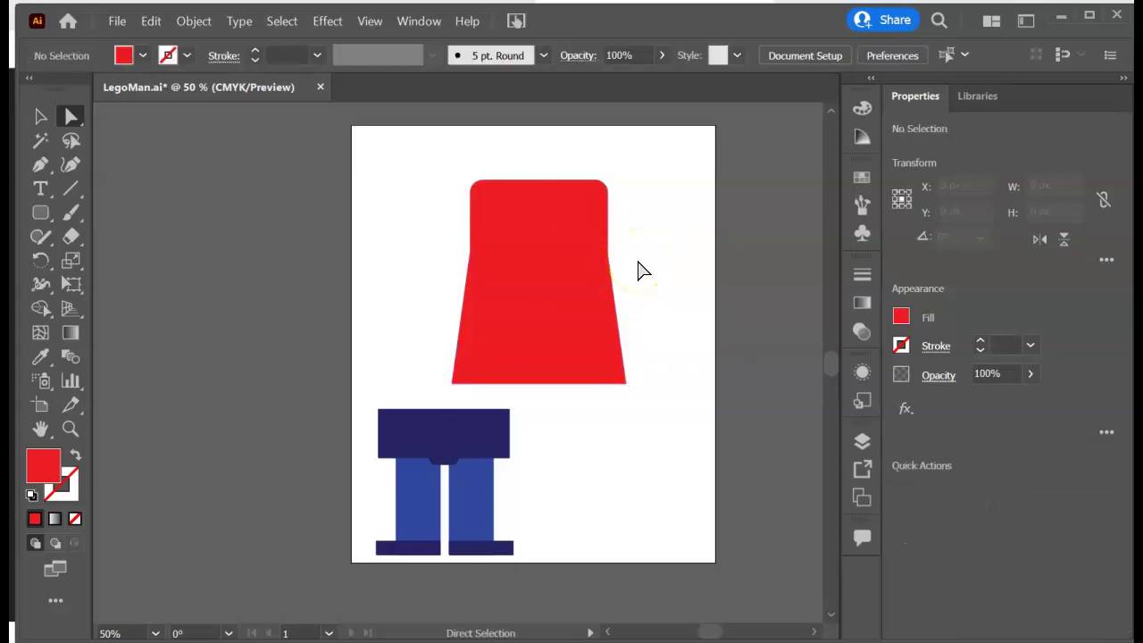
pyautogui.click(40, 116)
pyautogui.click(369, 21)
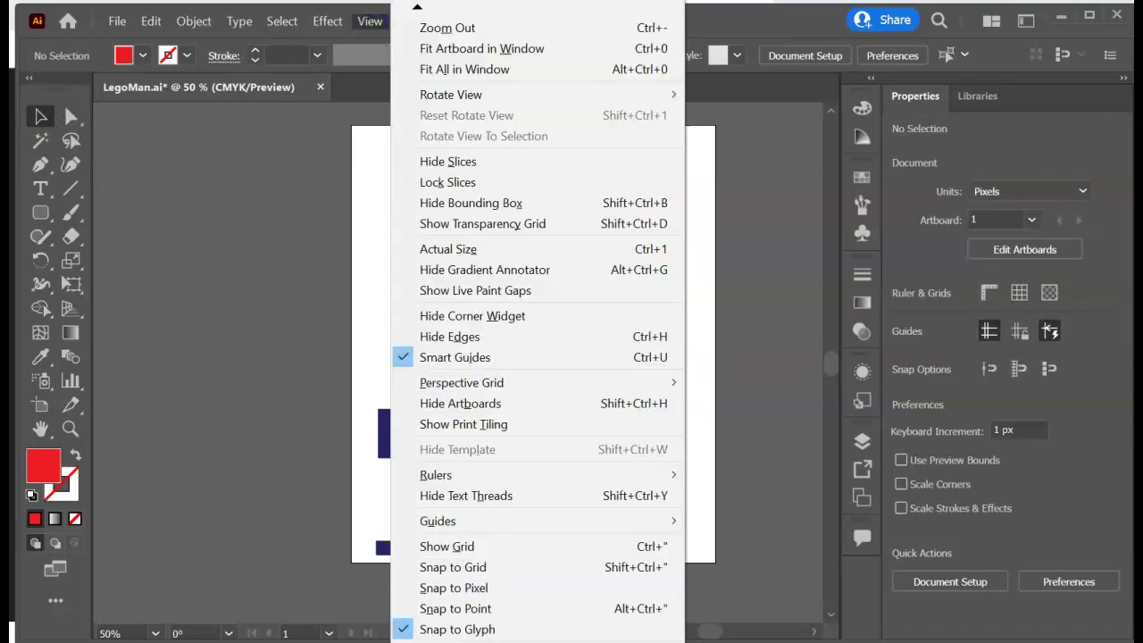
pyautogui.click(455, 611)
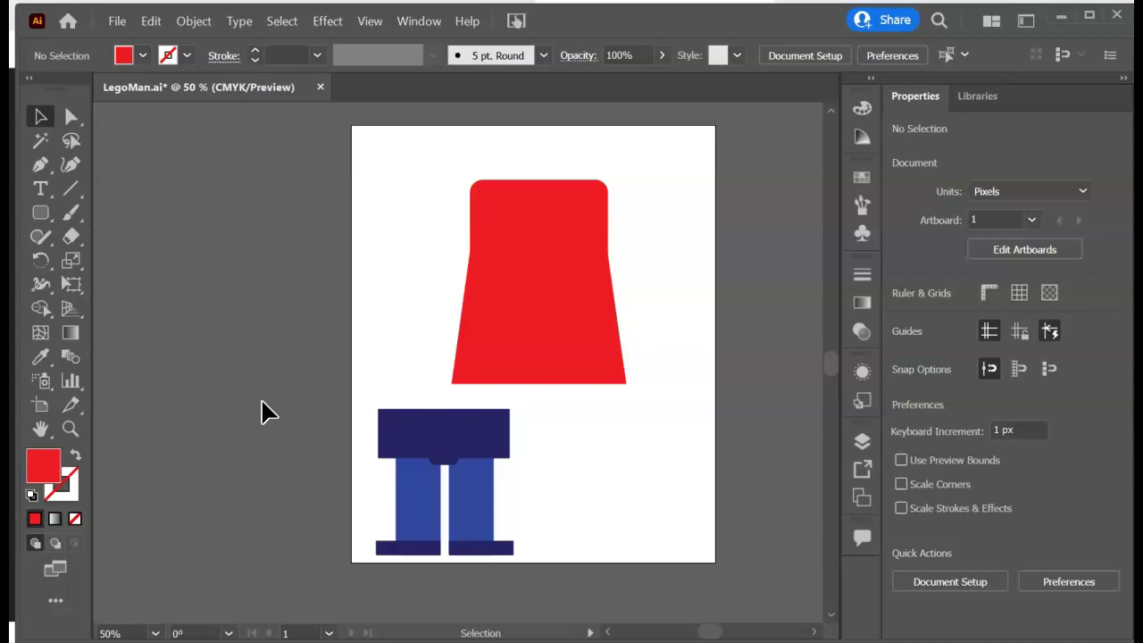
# - Unite the two red shapes into one torso, then shorten, narrow and centre it on the legs
pyautogui.moveTo(440, 176); pyautogui.dragTo(574, 330)
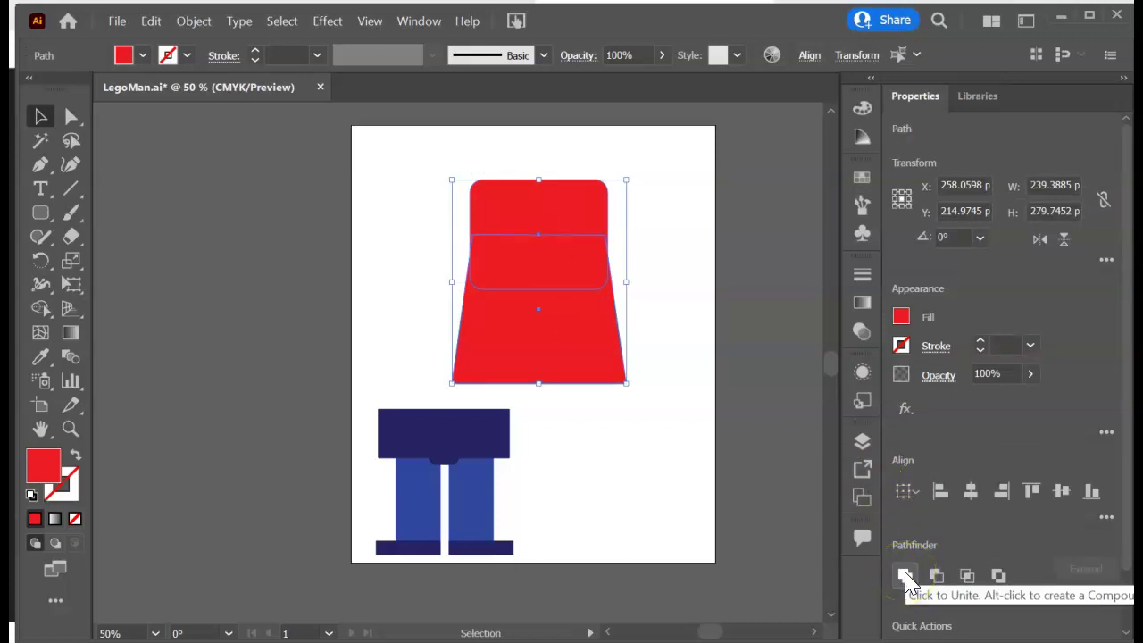
pyautogui.click(904, 575)
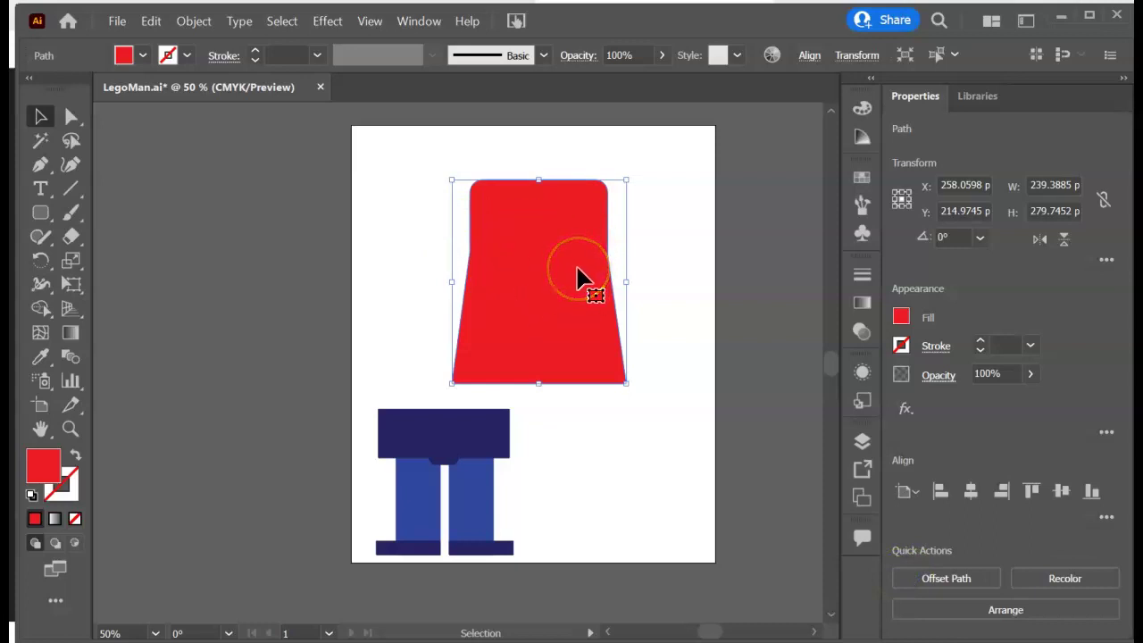
pyautogui.moveTo(577, 316); pyautogui.dragTo(492, 357)
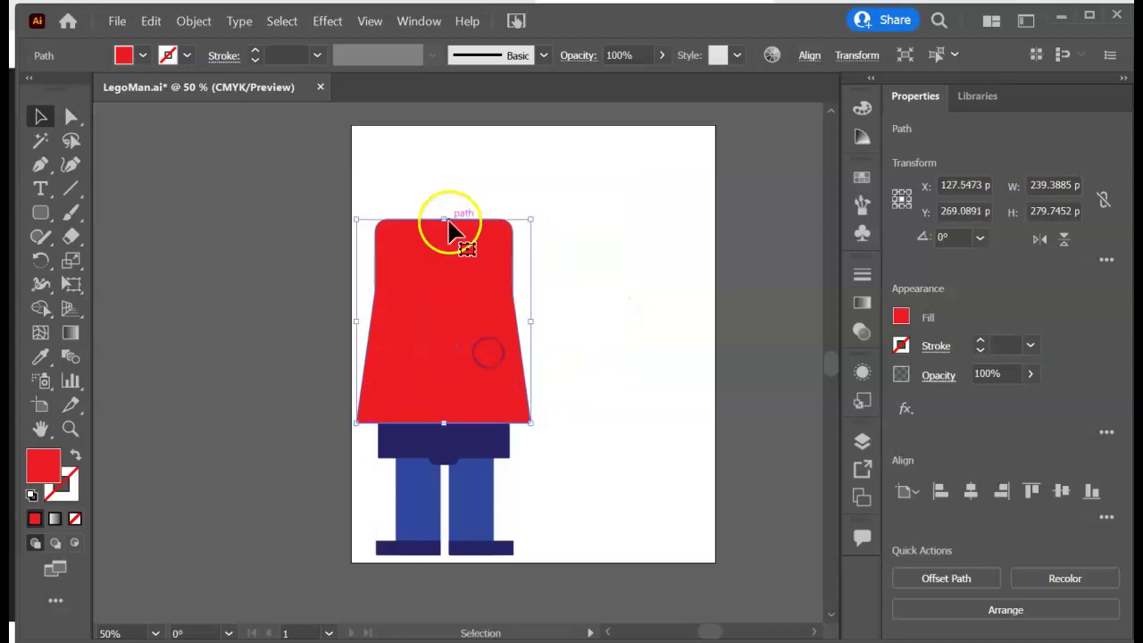
pyautogui.moveTo(449, 220); pyautogui.dragTo(446, 283)
pyautogui.moveTo(533, 355); pyautogui.dragTo(524, 354)
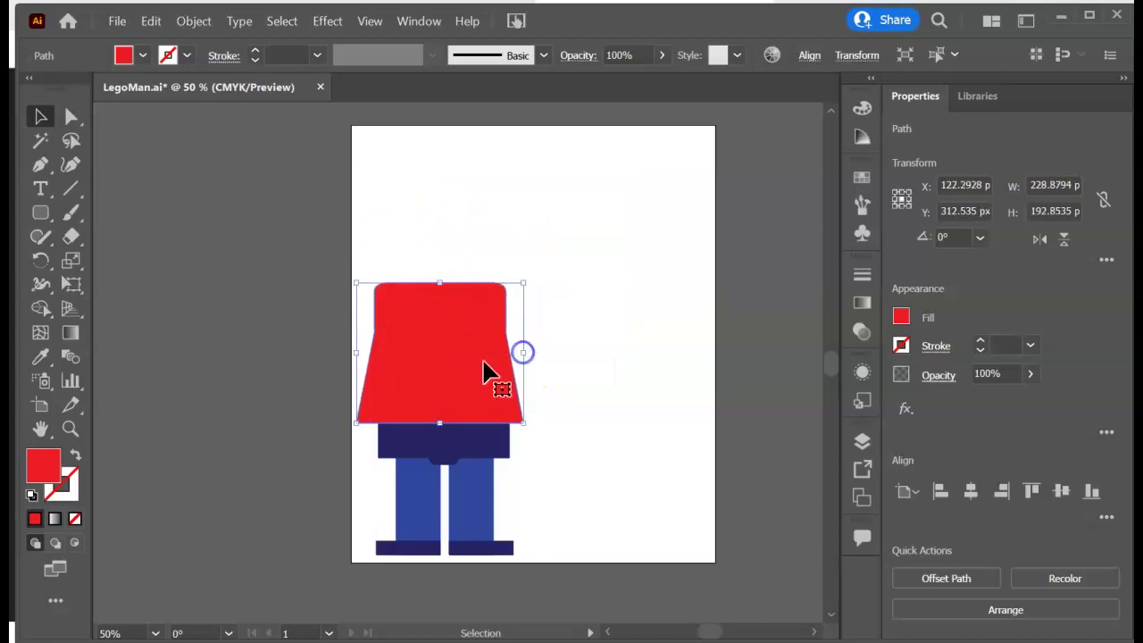
pyautogui.moveTo(452, 371)
pyautogui.mouseDown()
pyautogui.moveTo(462, 375)
pyautogui.moveTo(457, 366)
pyautogui.mouseUp()
pyautogui.click(566, 451)
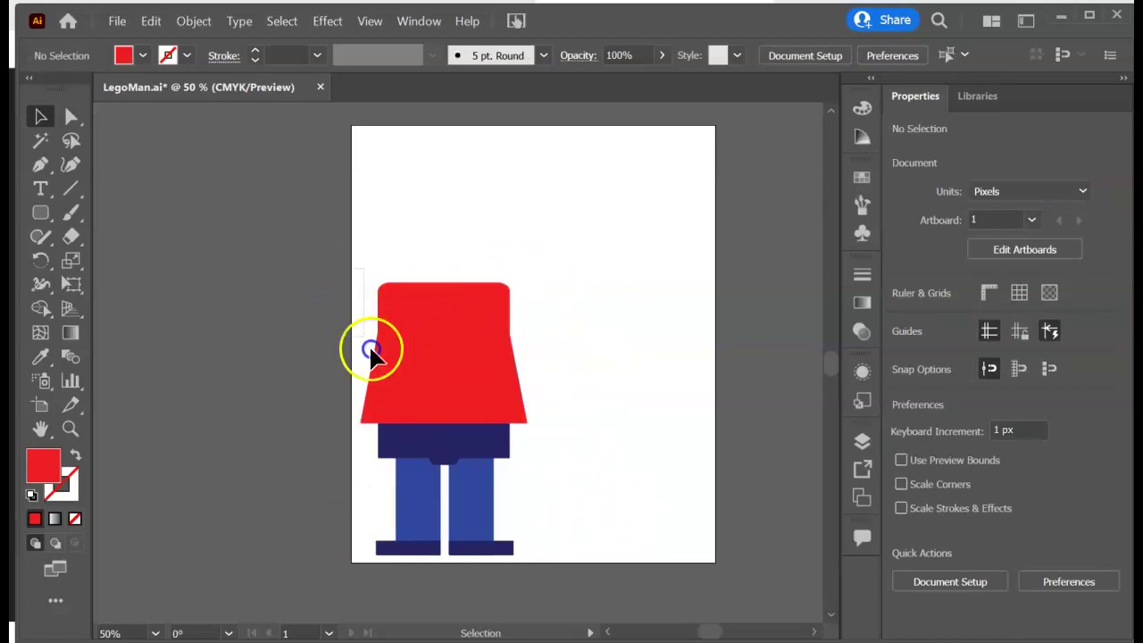
# - Group the torso, hips and legs into a single figure
pyautogui.moveTo(327, 269); pyautogui.dragTo(581, 605)
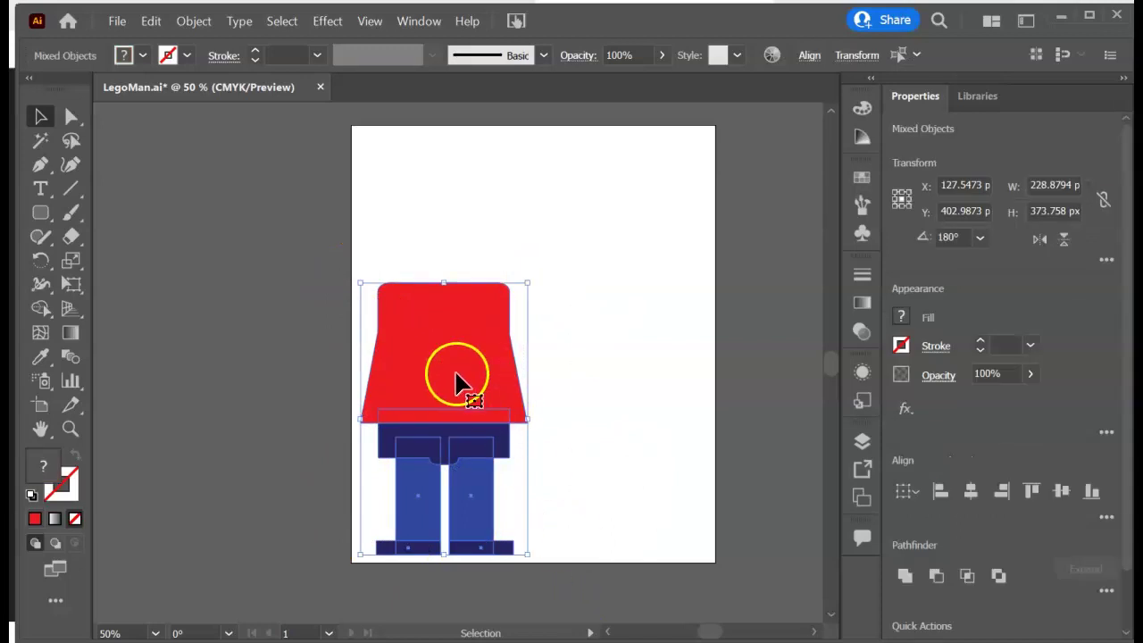
pyautogui.moveTo(1124, 536)
pyautogui.scroll(-2, 1125, 455)
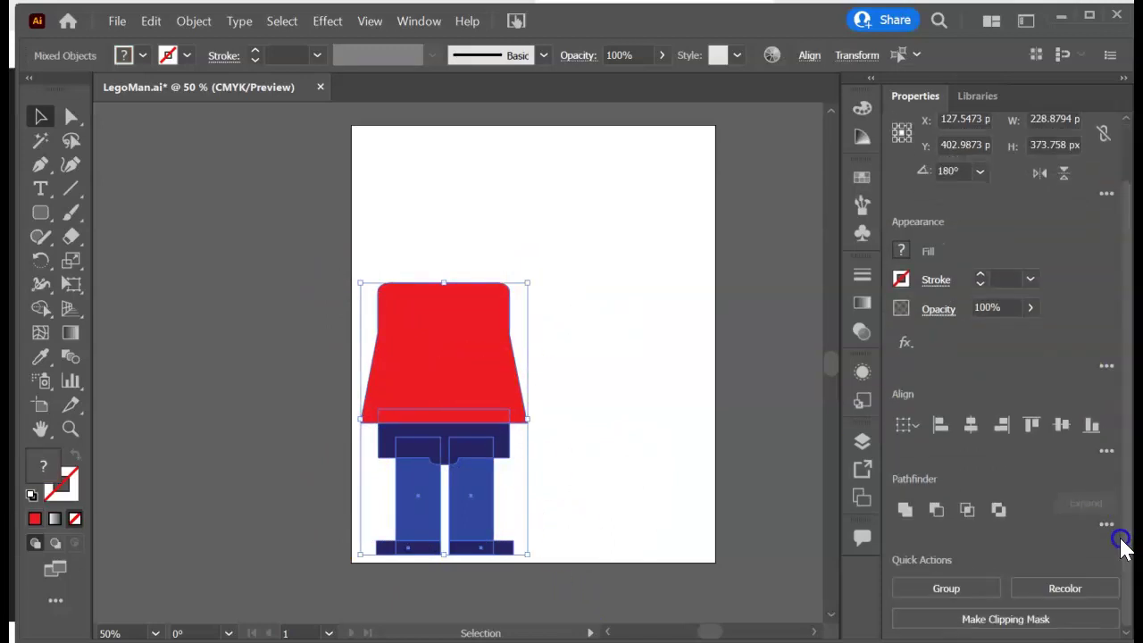
pyautogui.click(946, 590)
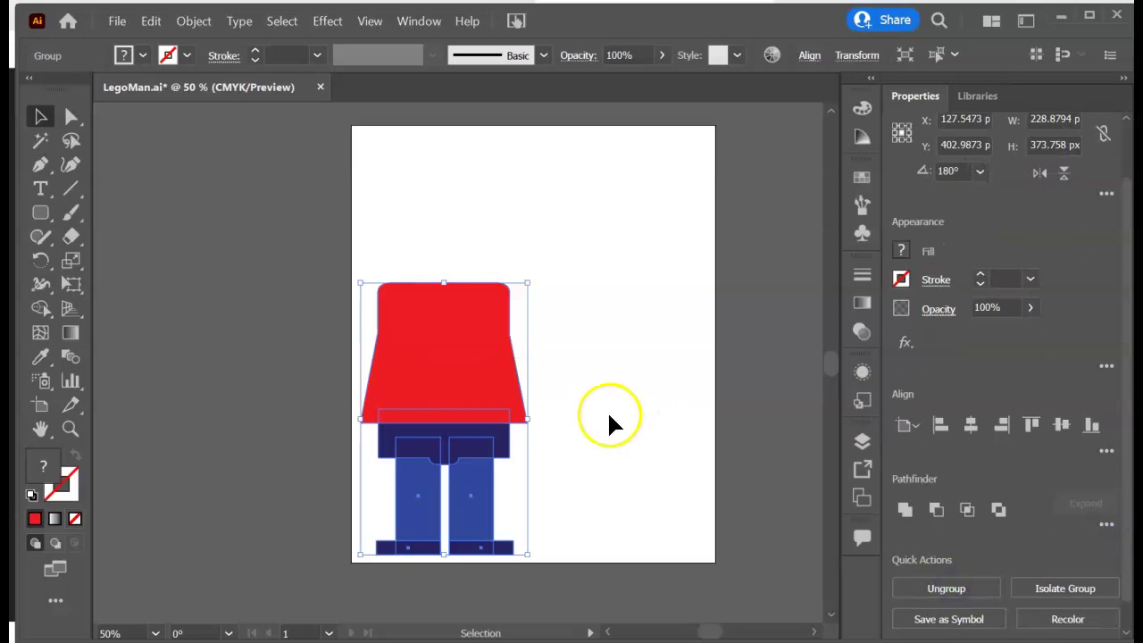
pyautogui.click(609, 416)
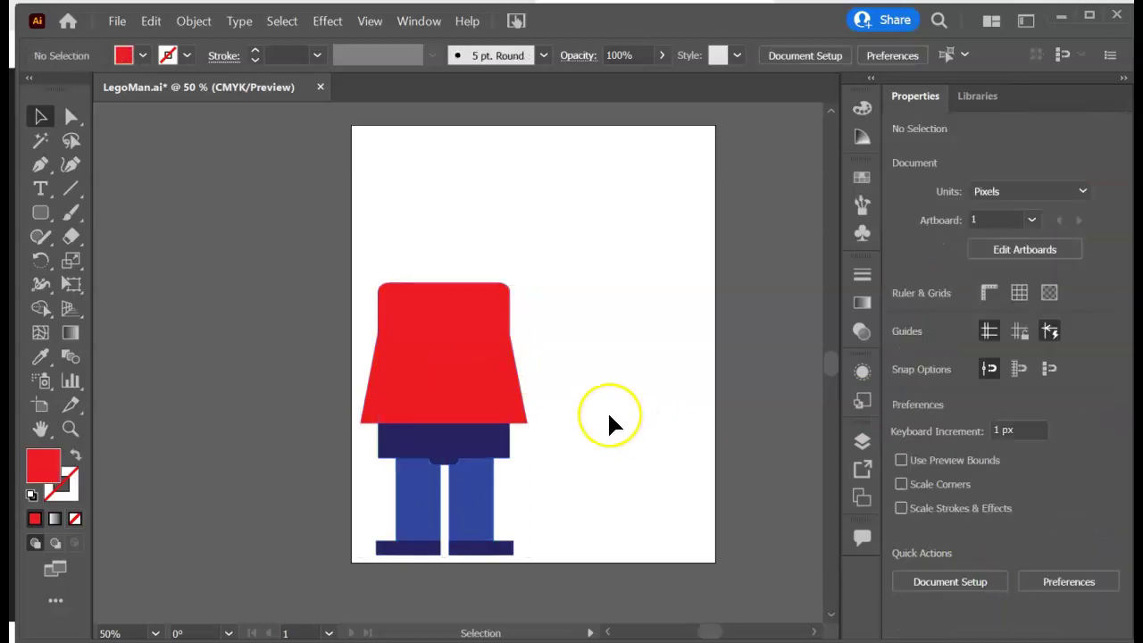
# - Save LegoMan.ai, accepting the 'modified outside Illustrator' warning
pyautogui.click(114, 23)
pyautogui.click(139, 196)
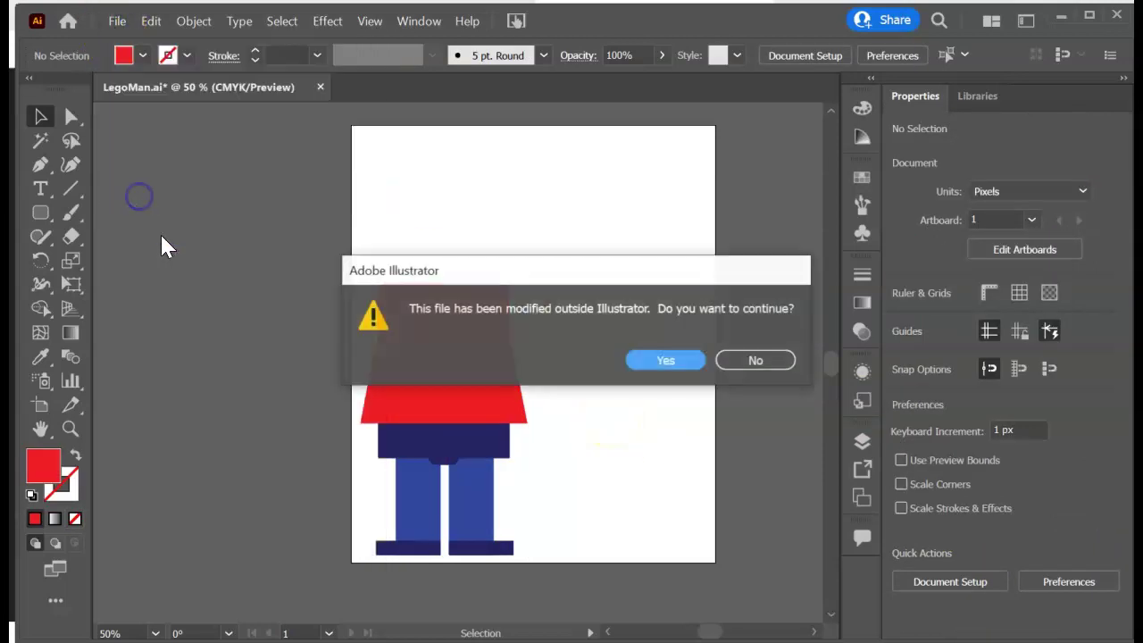
pyautogui.click(688, 360)
pyautogui.click(207, 512)
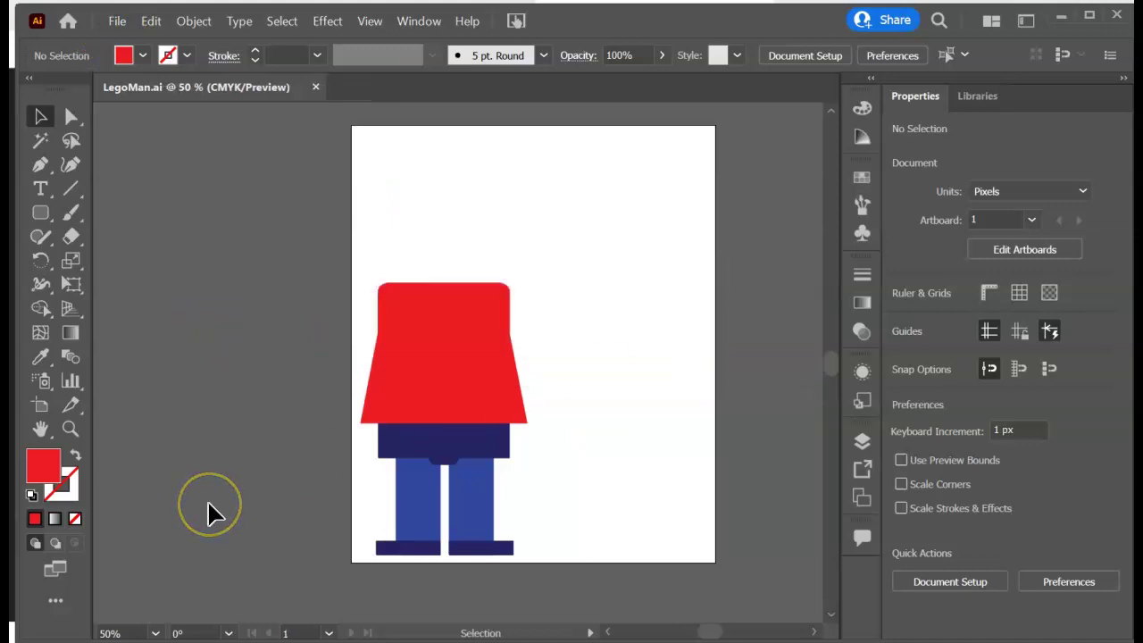